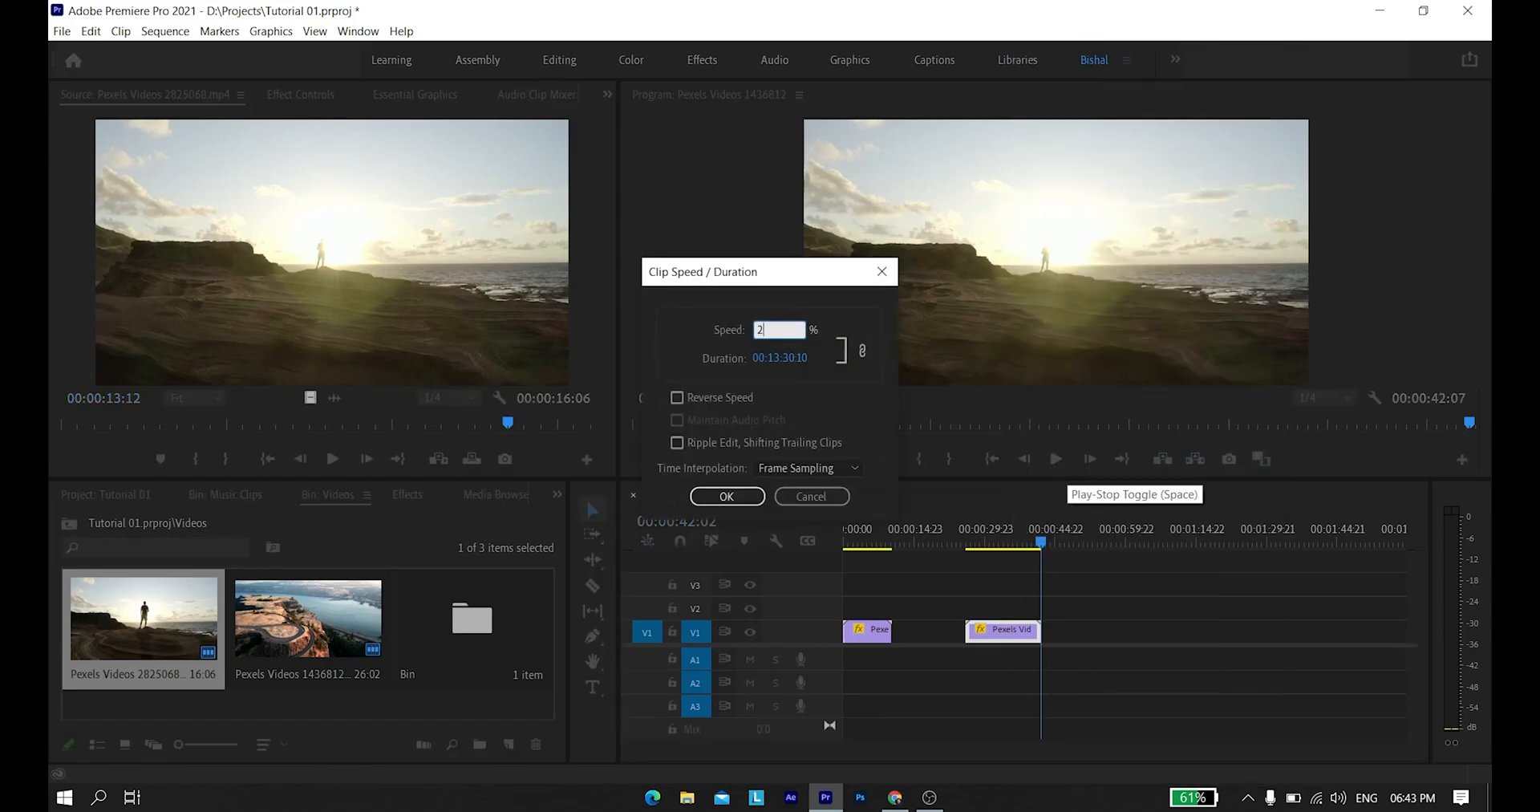
Create an adjustment layer at the project's root level with 4096 × 2160 size and a 23.976 fps timebase
left_click(852, 544)
left_click_drag(852, 544, 863, 543)
left_click_drag(971, 746, 905, 747)
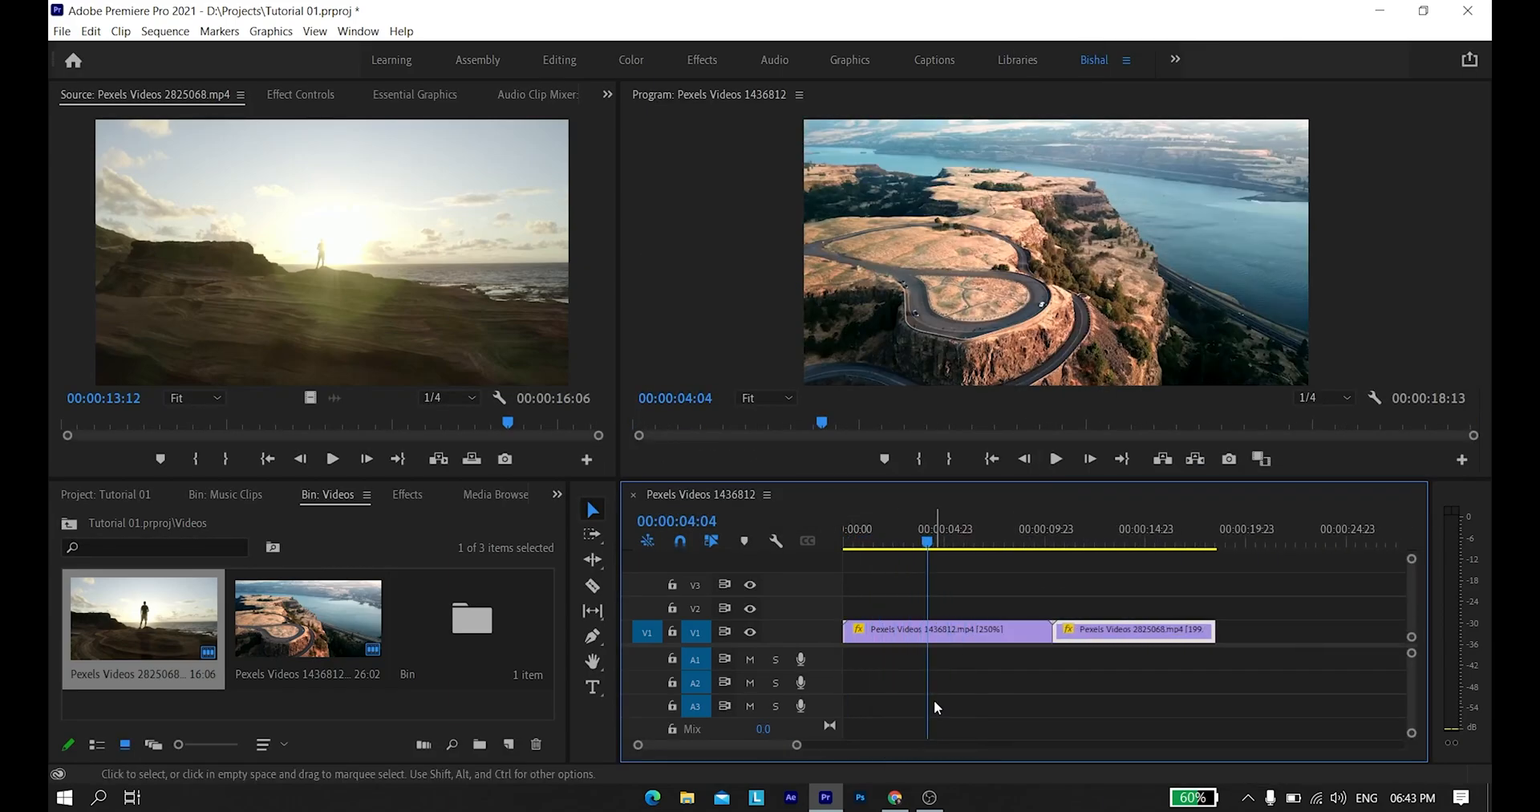
left_click(487, 710)
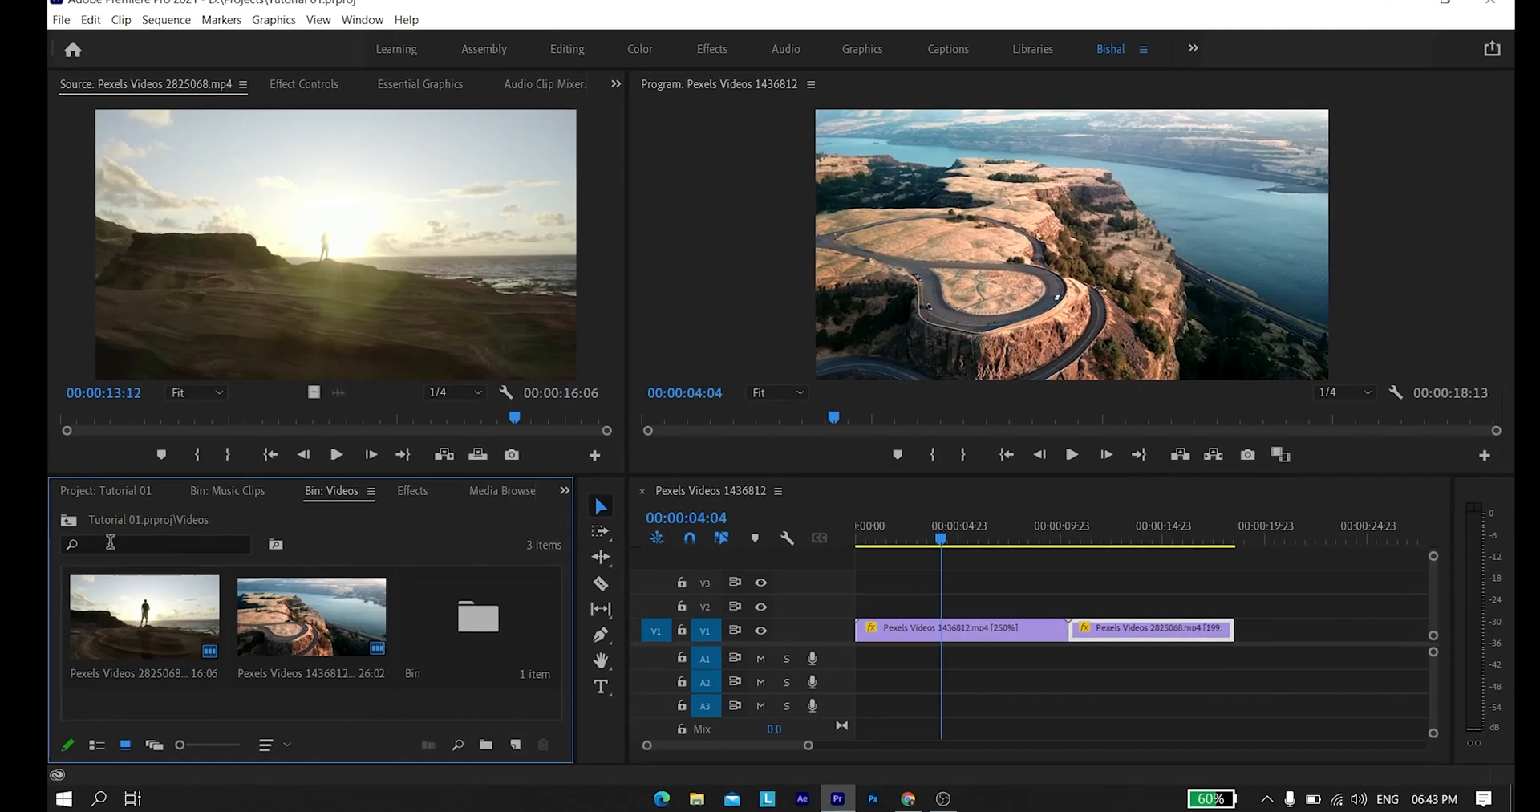
left_click(106, 494)
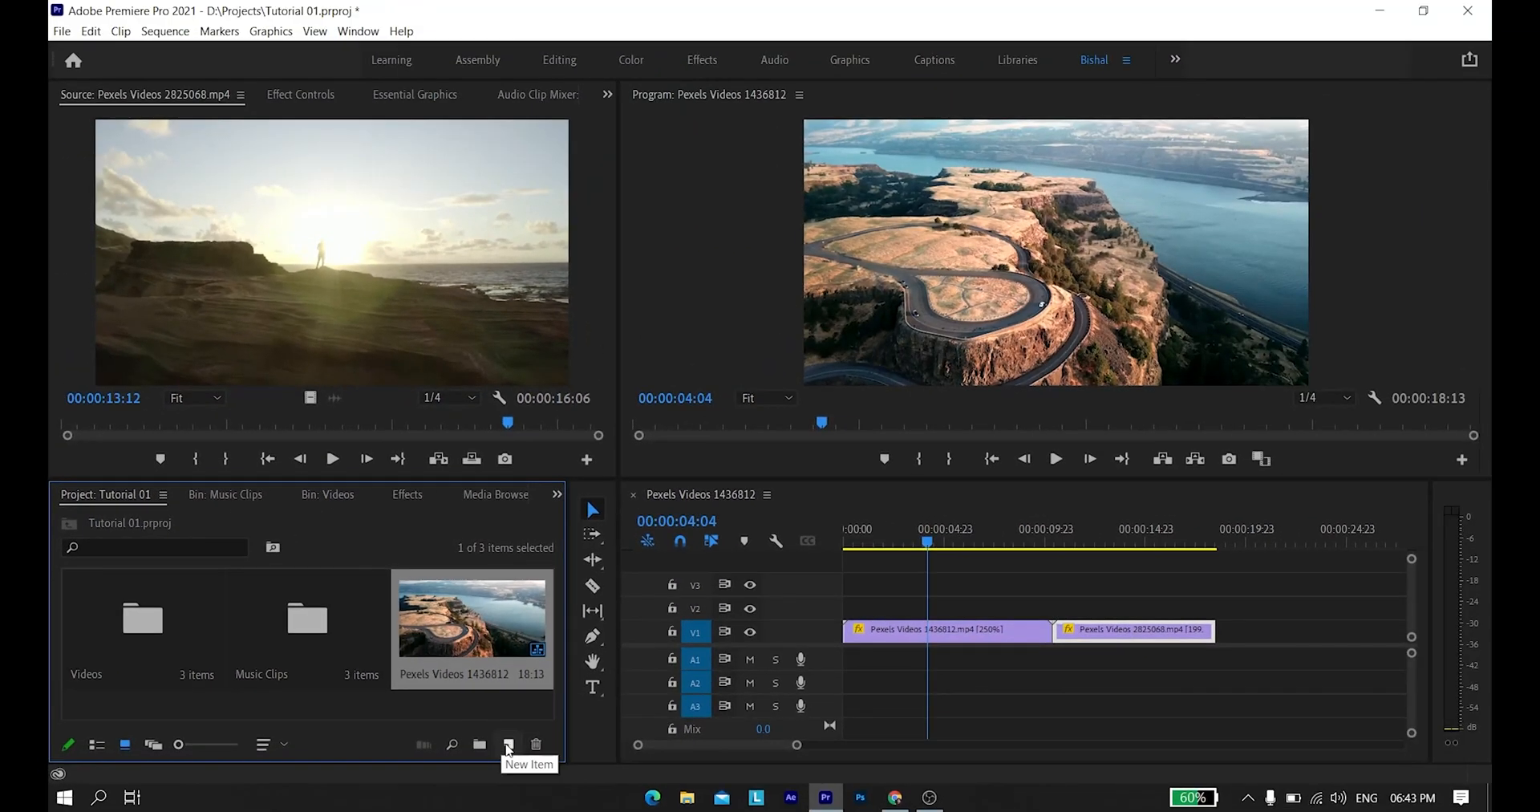
left_click(508, 745)
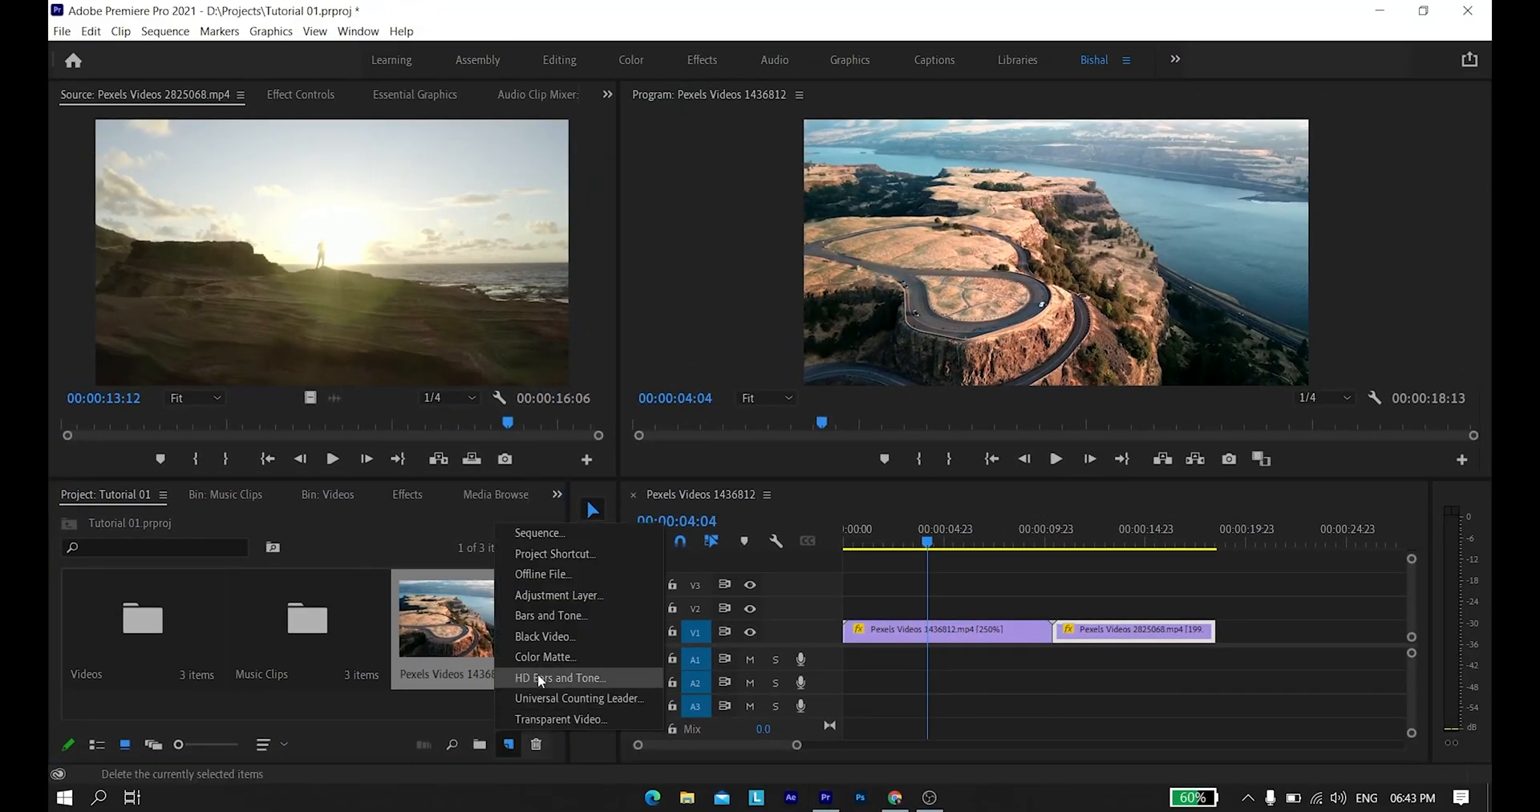
left_click(553, 594)
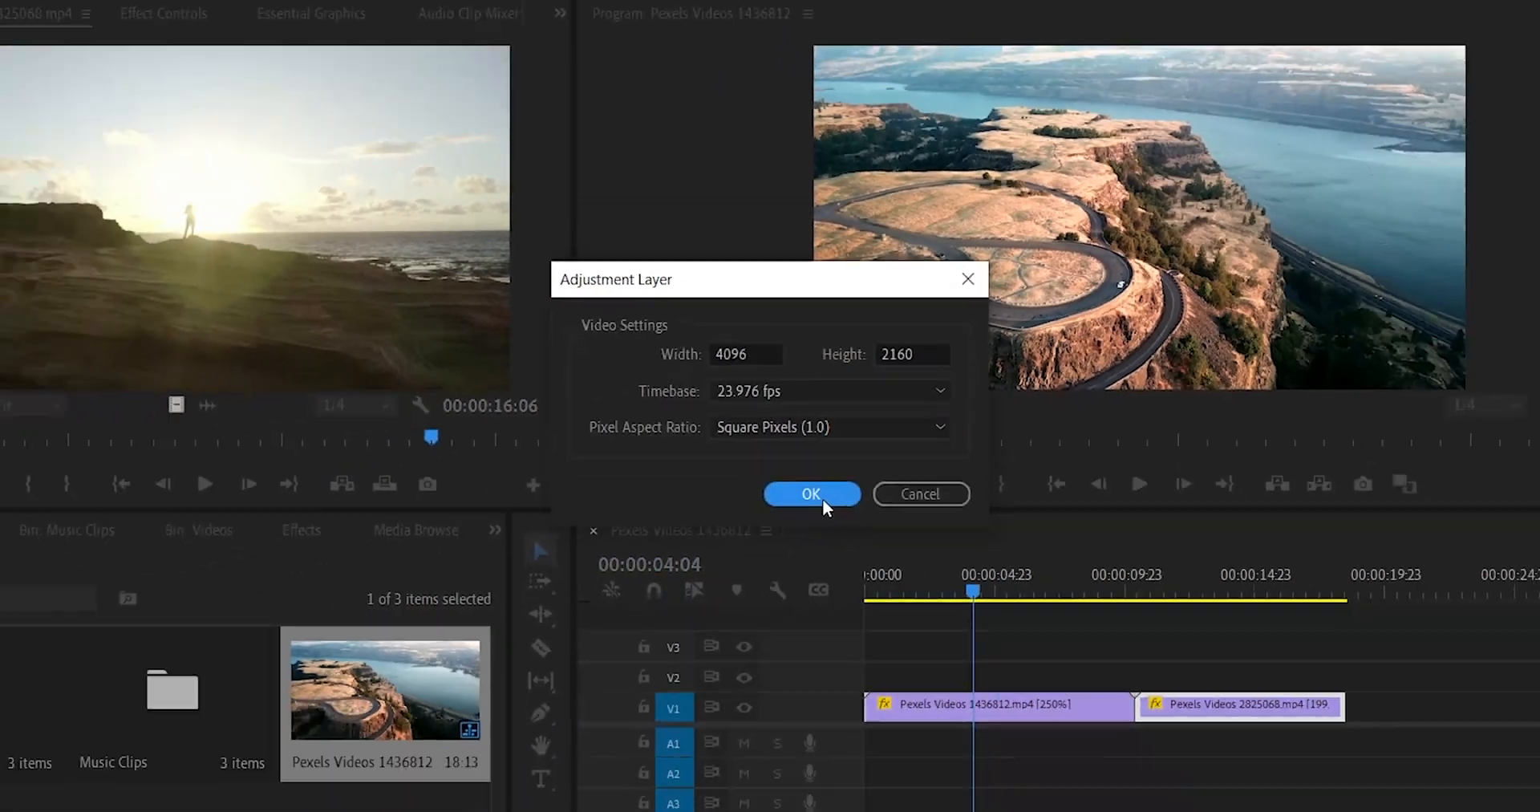
left_click(906, 648)
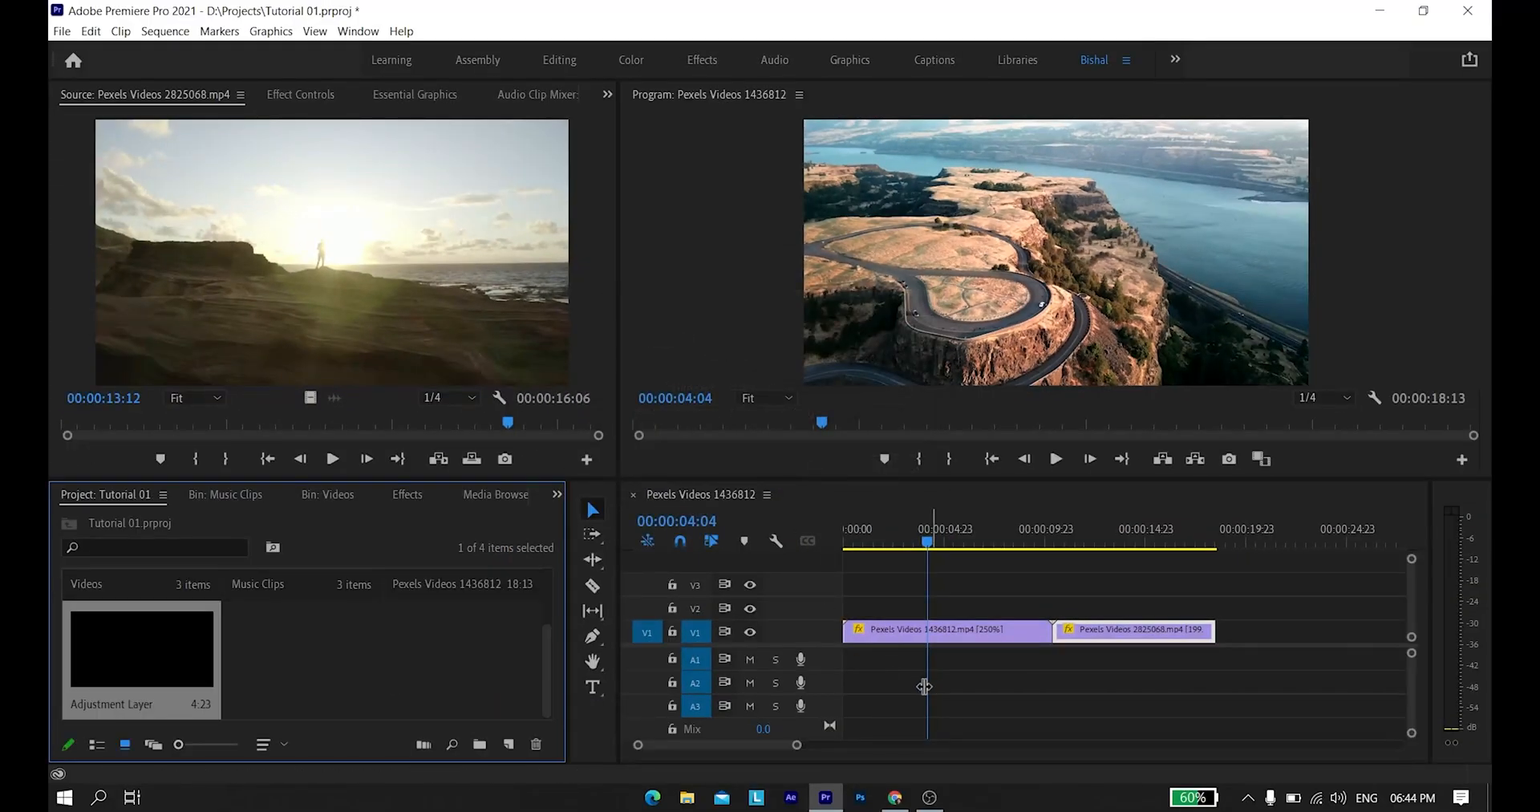
Place the adjustment layer on track V2 above the first clip, starting at 00:00:03:17
left_click_drag(175, 662, 906, 609)
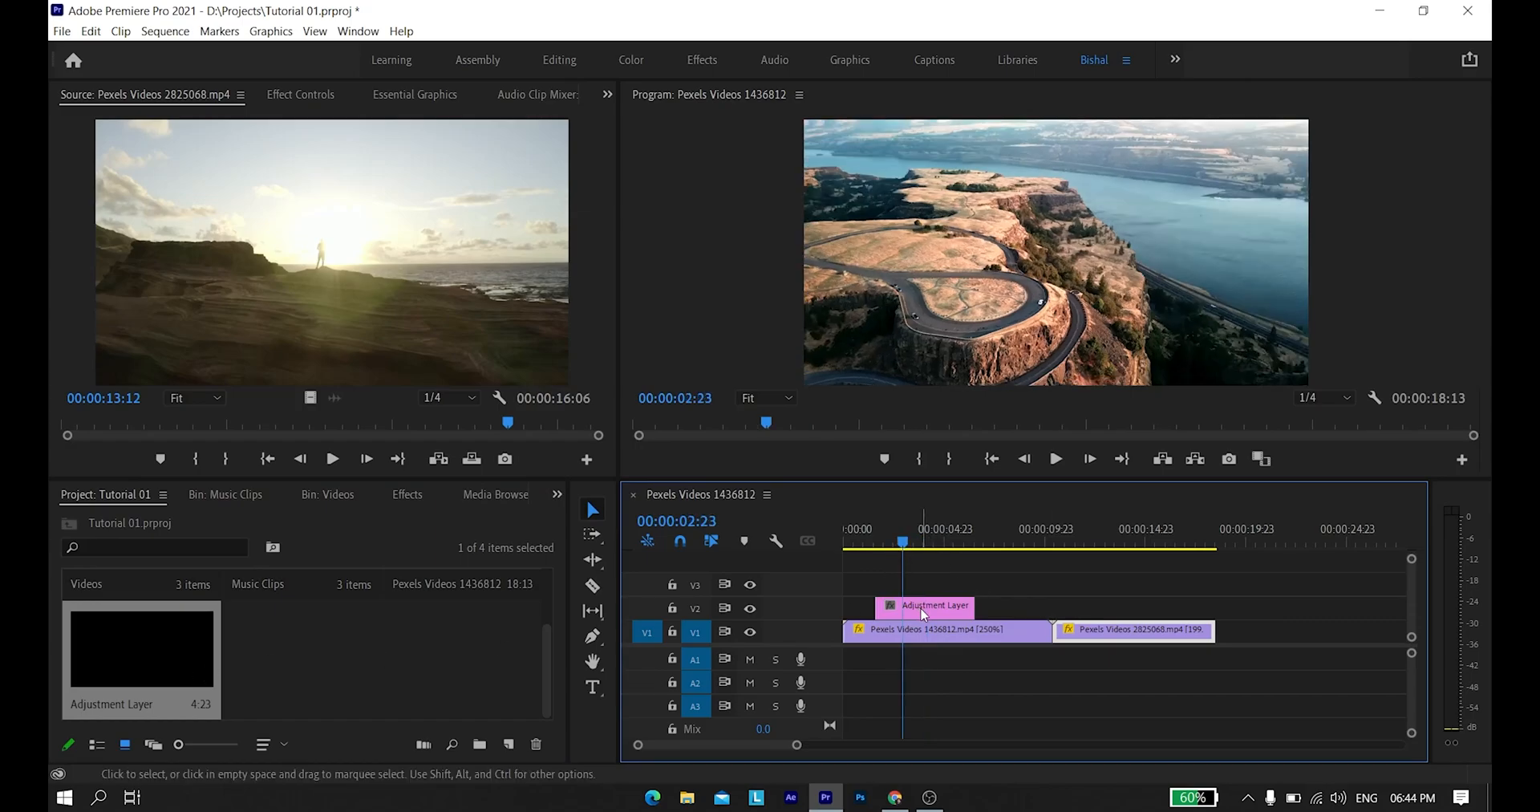
left_click_drag(887, 548, 881, 548)
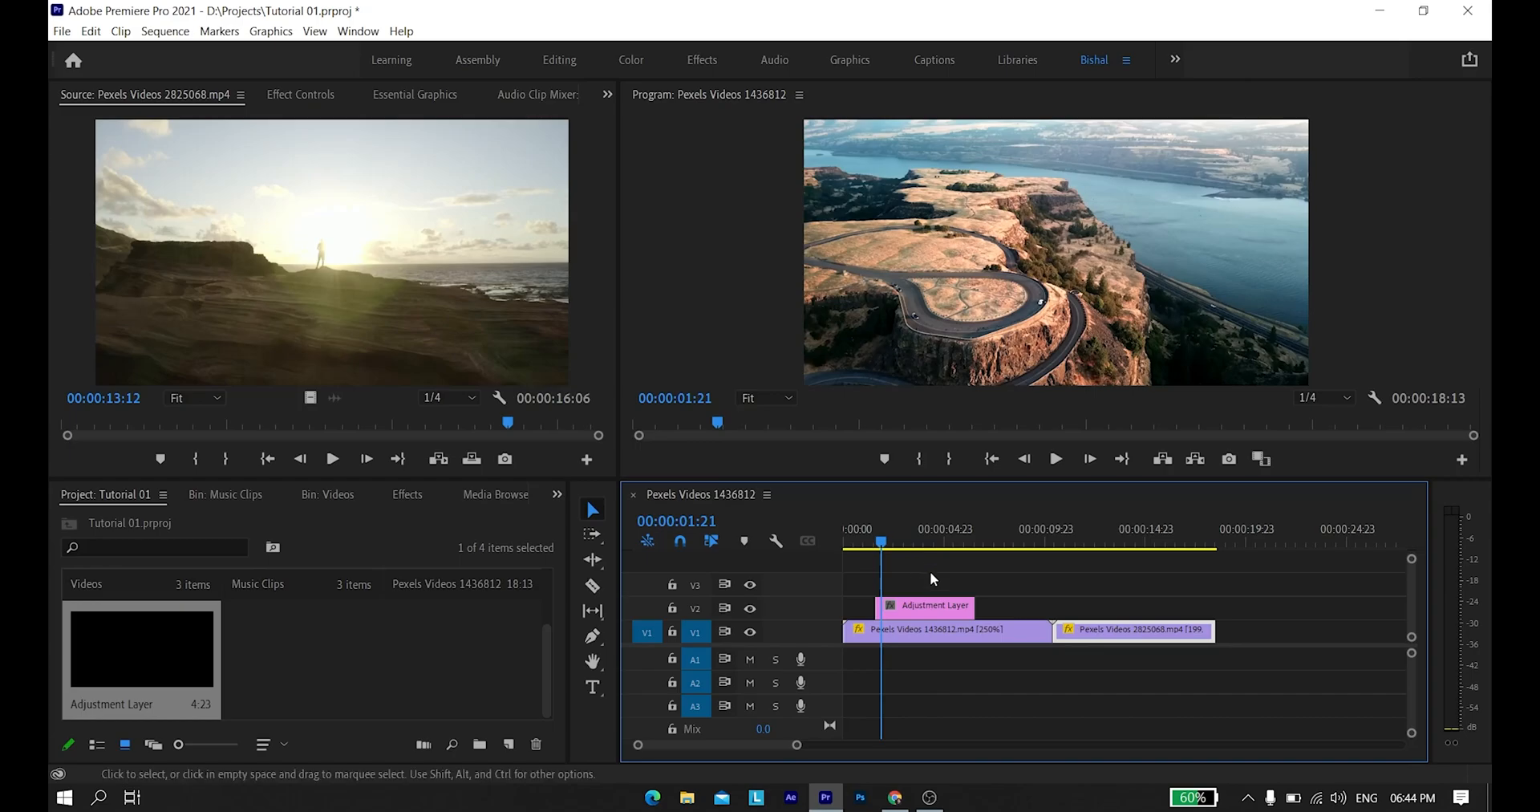
left_click(937, 606)
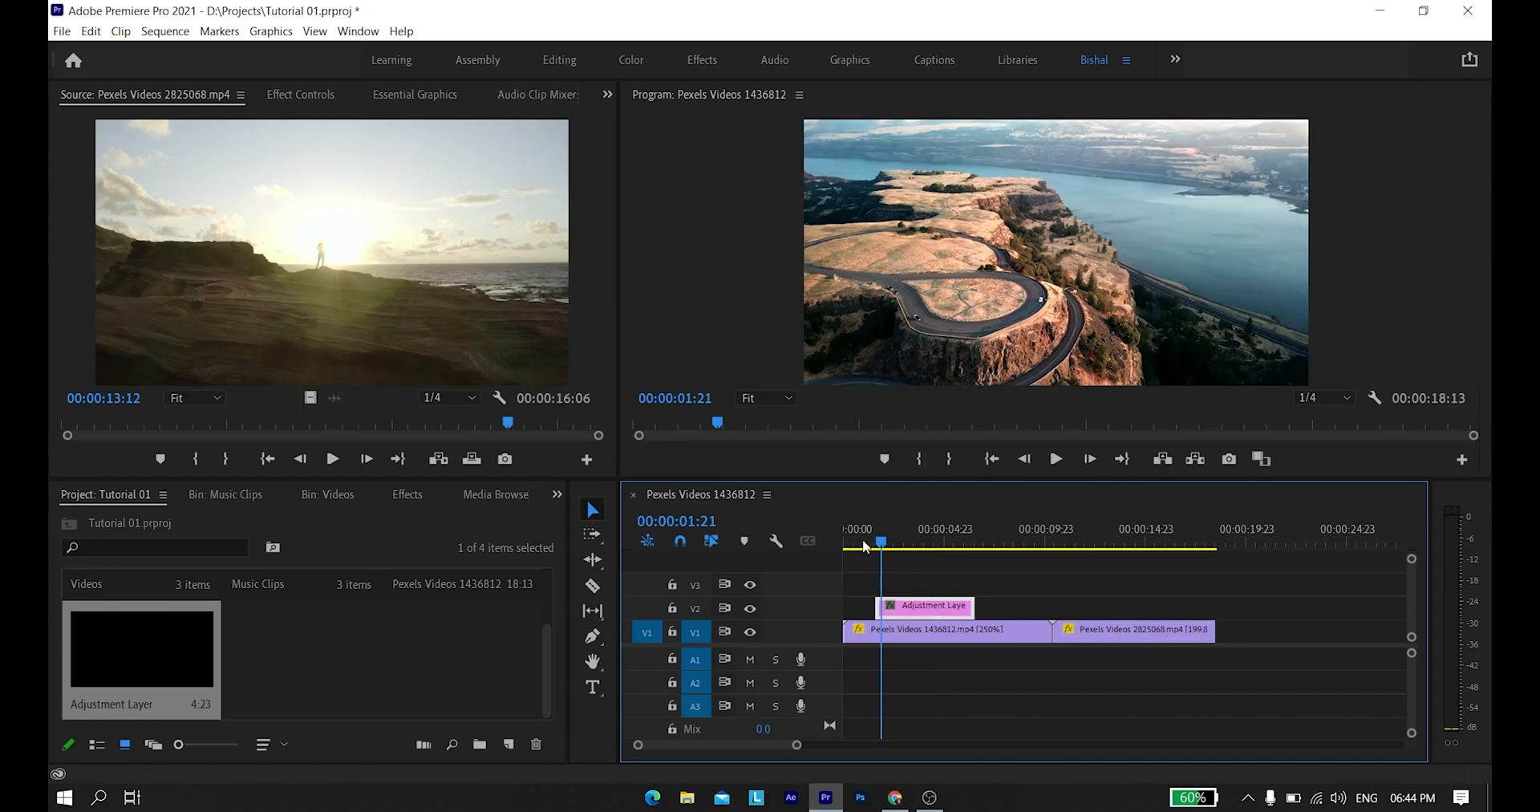
left_click(918, 548)
Find the Crop video effect and apply it to the adjustment layer on V2
left_click(407, 494)
left_click(177, 518)
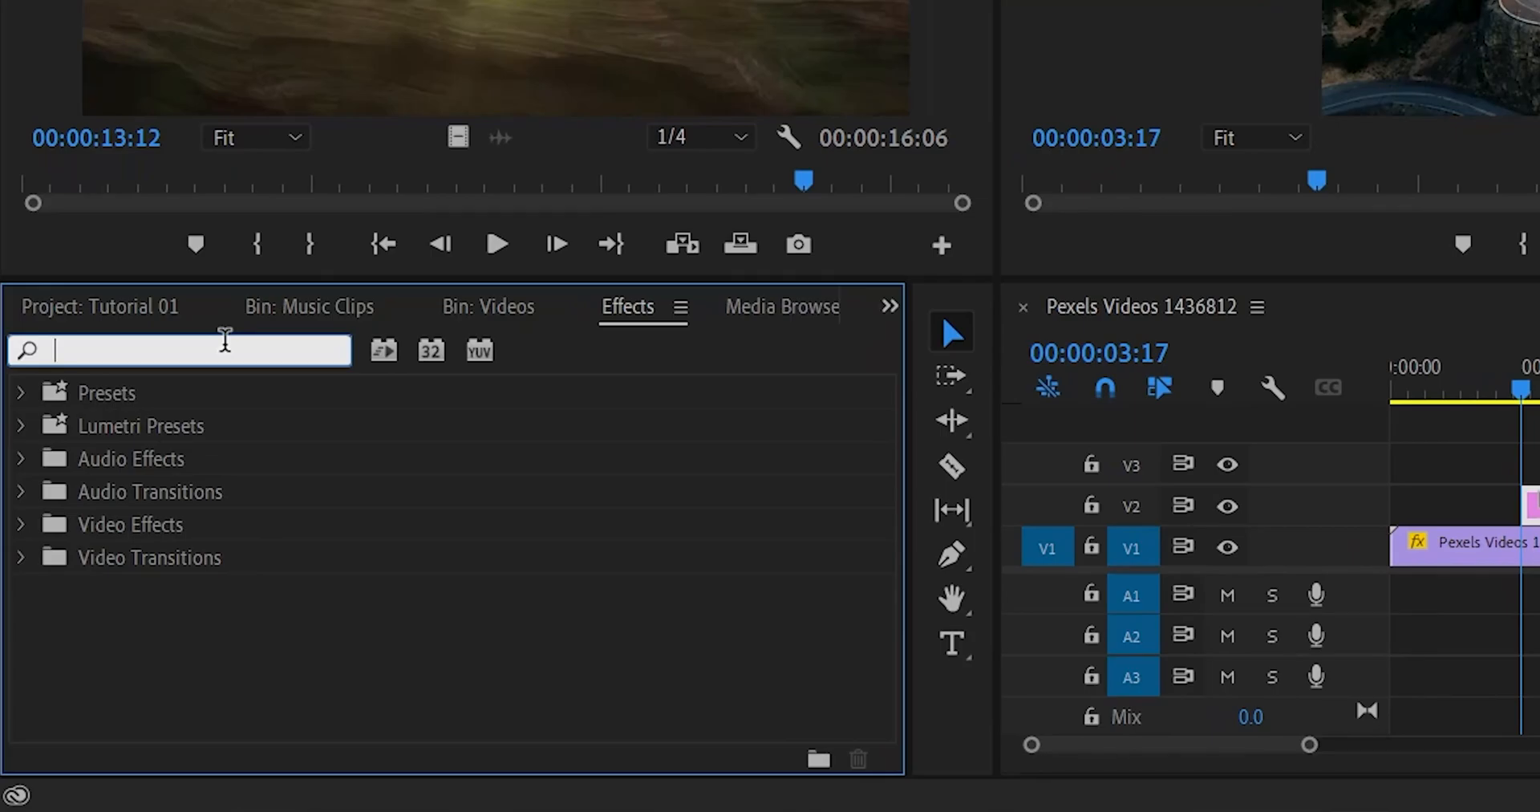
type("crop")
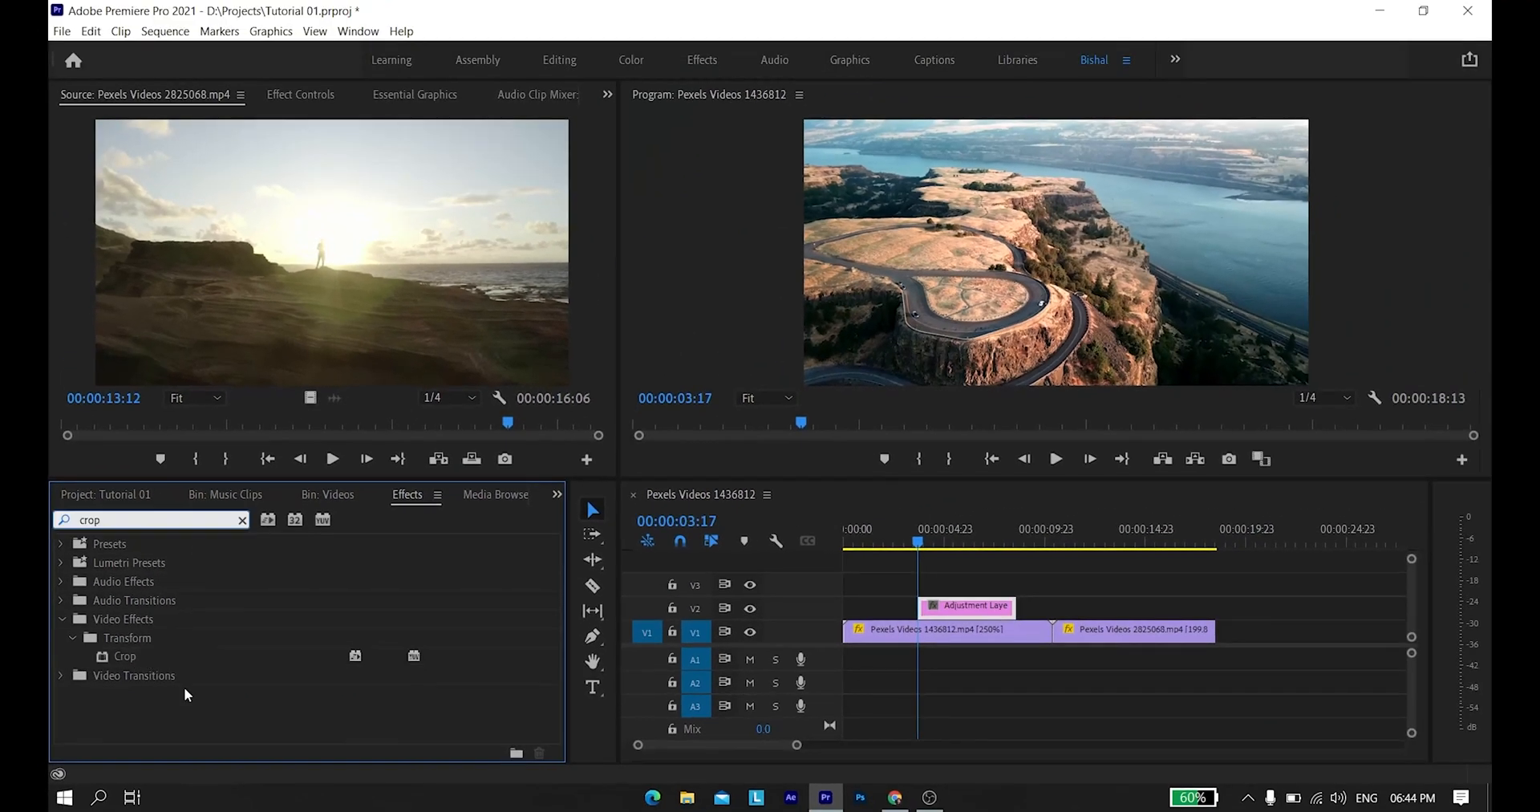
left_click_drag(133, 655, 772, 669)
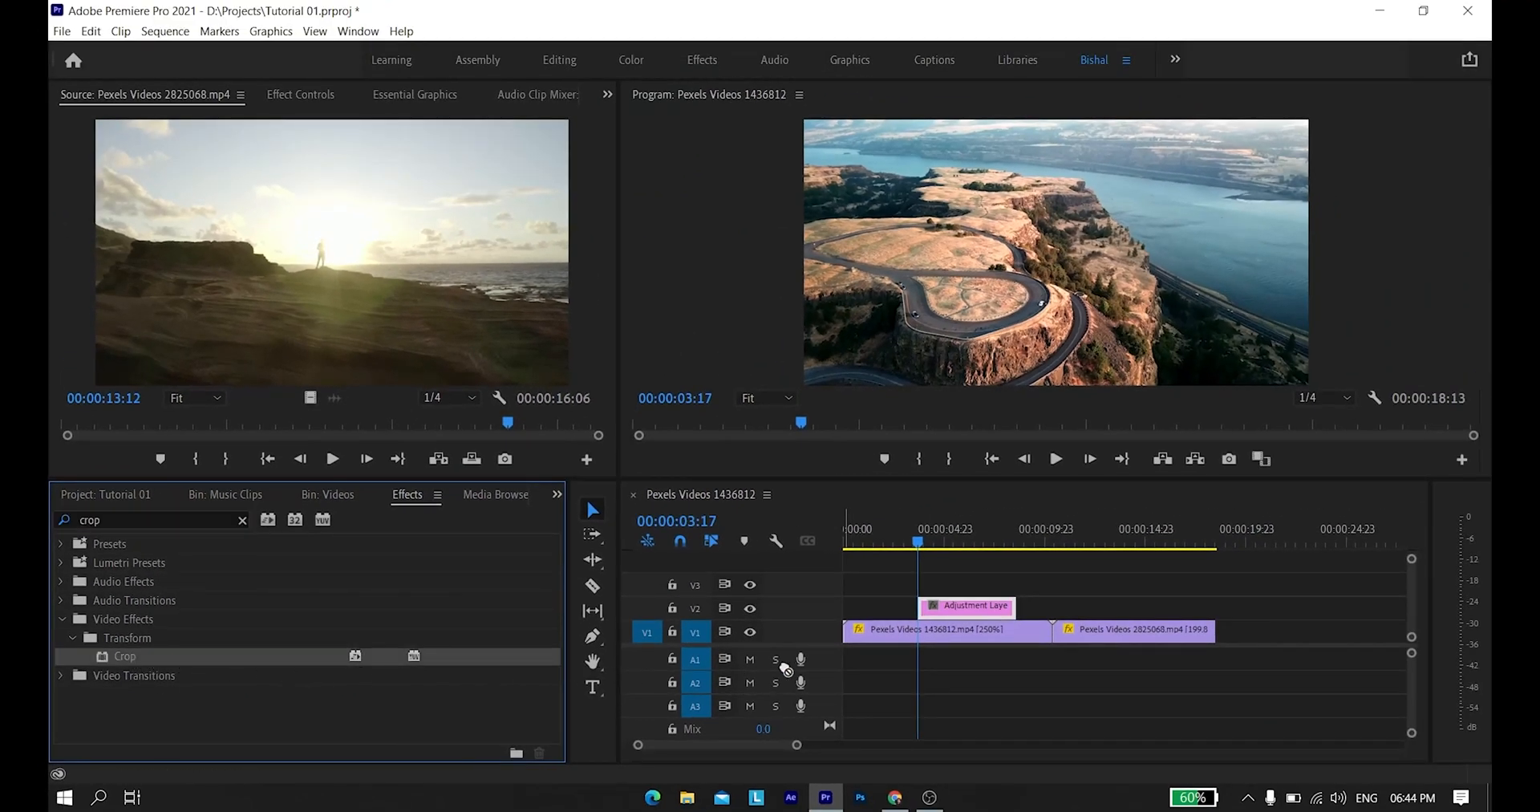
left_click_drag(962, 607, 964, 608)
Set the adjustment layer's Crop Top and Bottom values to 13% each
left_click(315, 94)
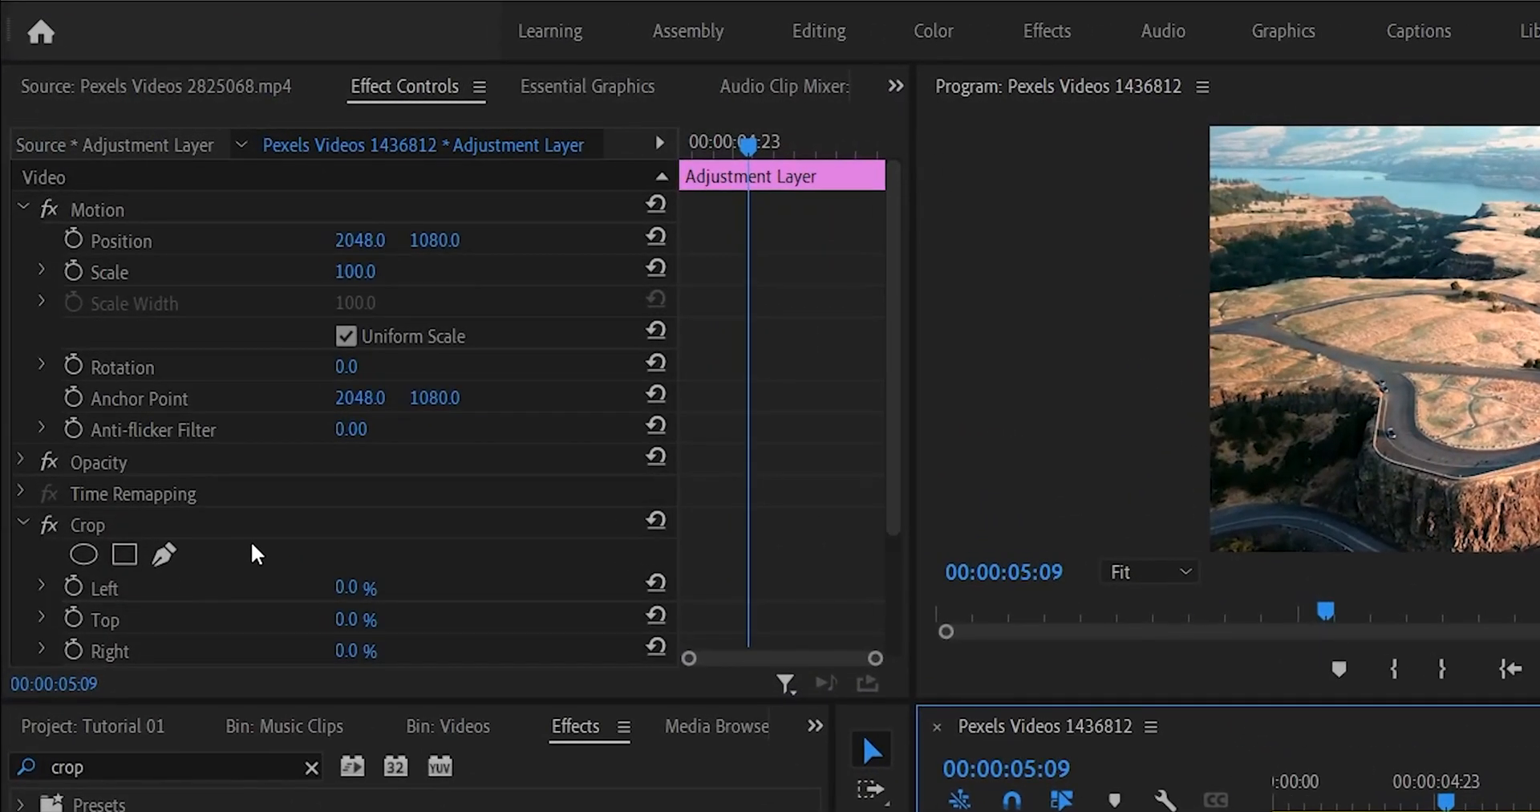
scroll(395, 537, "down", 4)
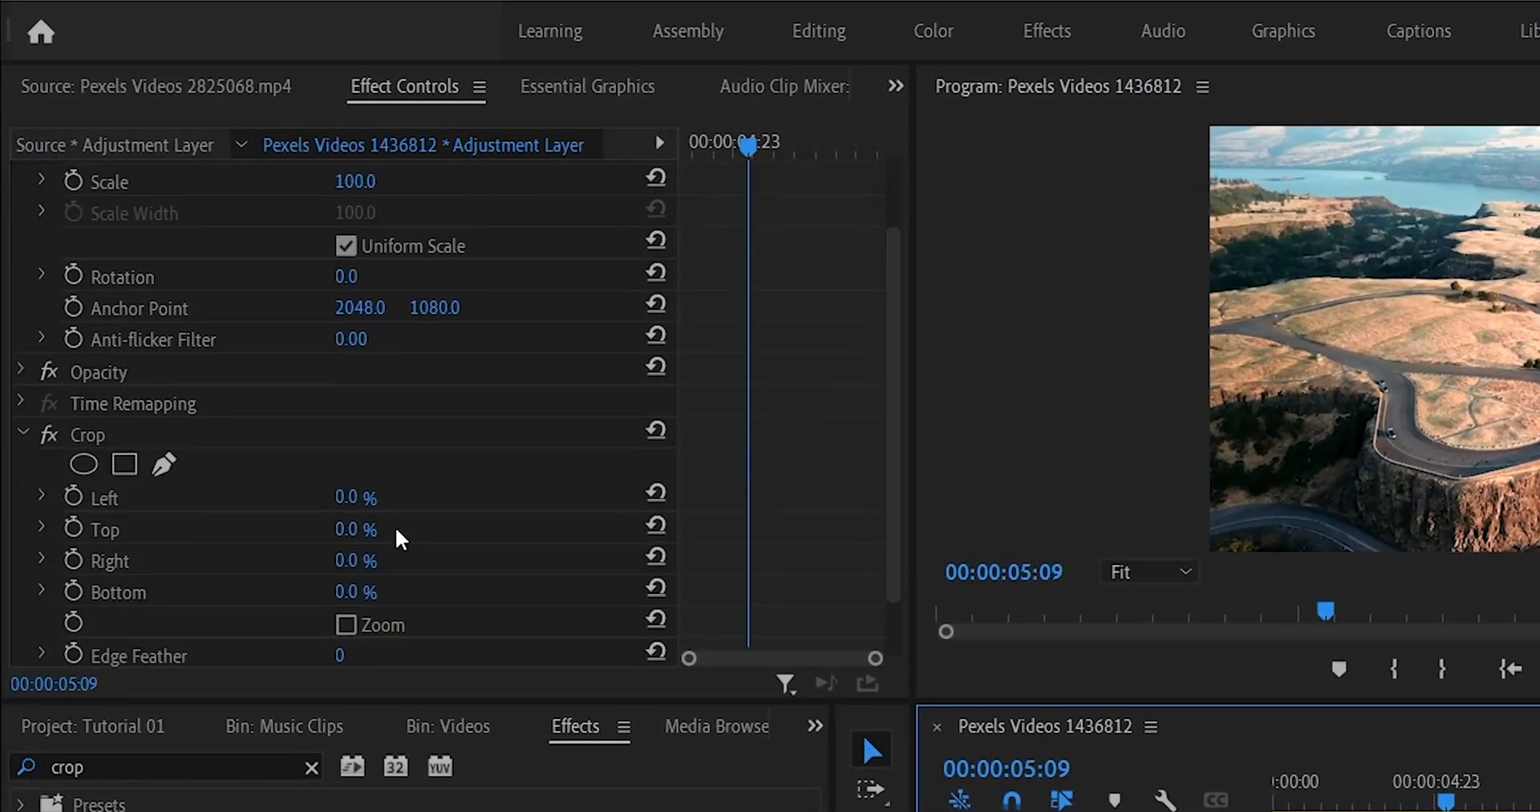
left_click(322, 510)
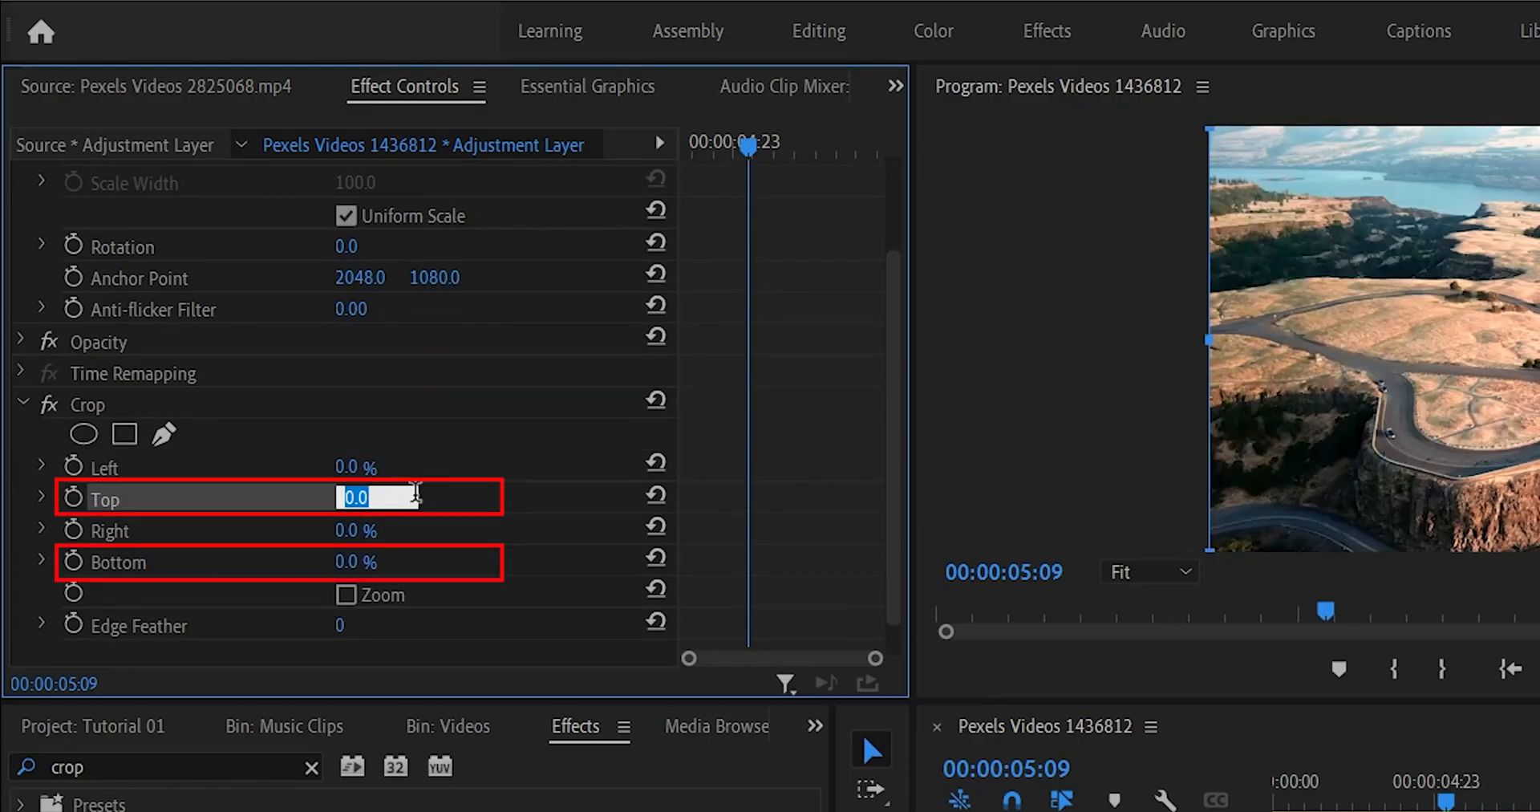
type("13")
key("Return")
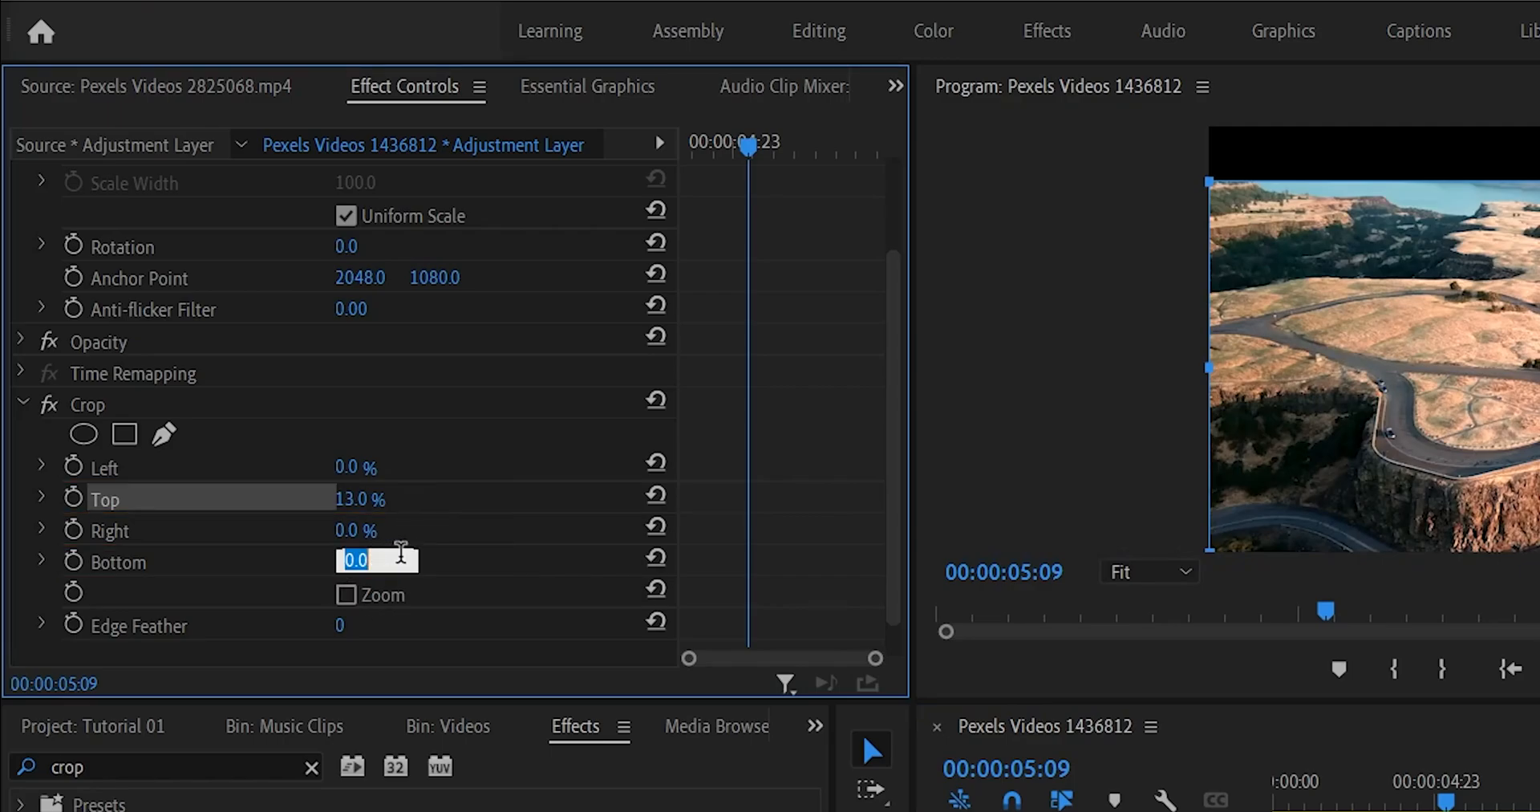
key("Return")
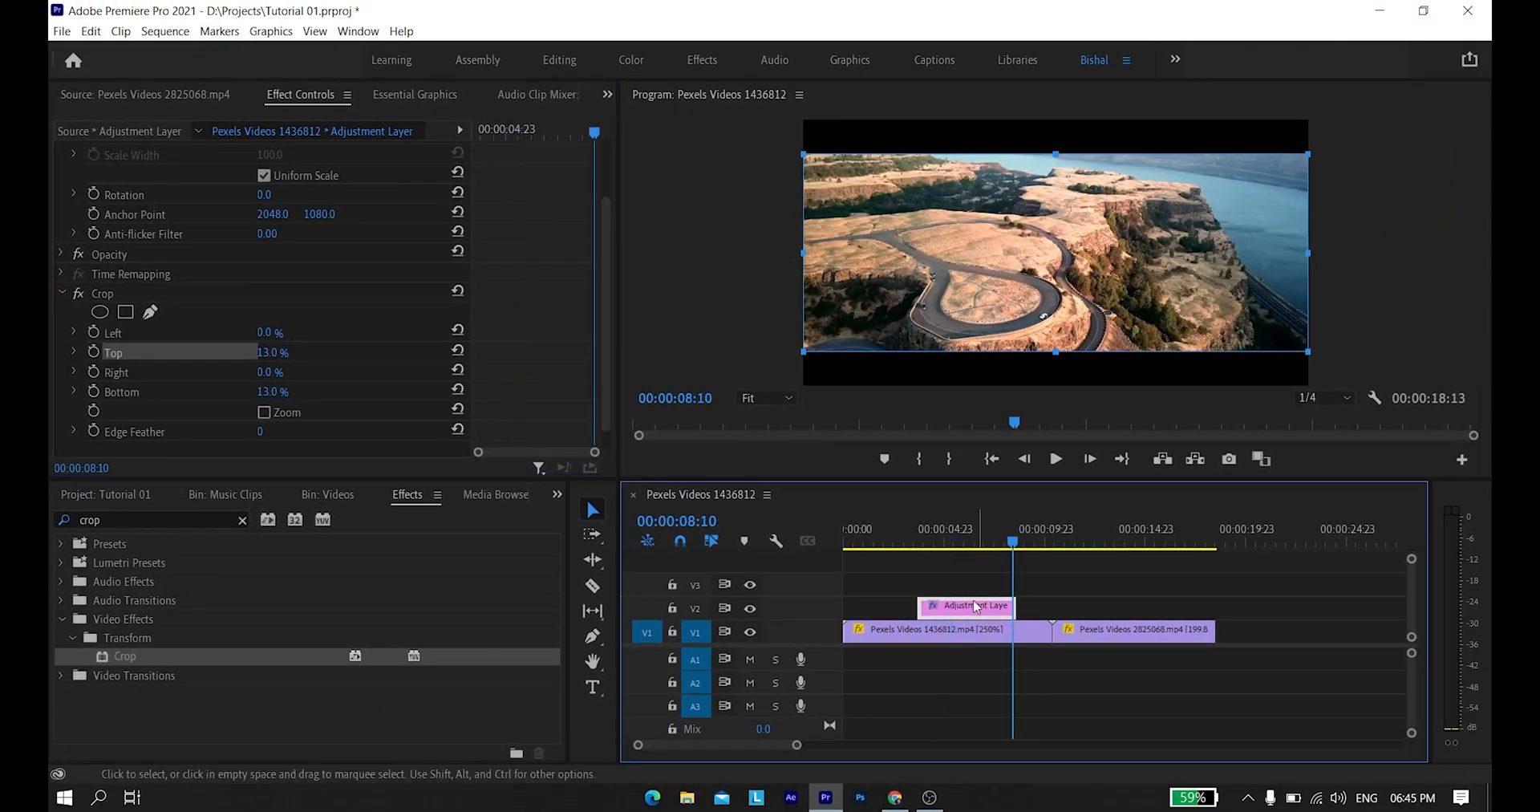
Duplicate the adjustment layer directly after the first on V2, extending the copy to the end of the second clip
left_click(961, 542)
left_click_drag(974, 607, 1216, 600)
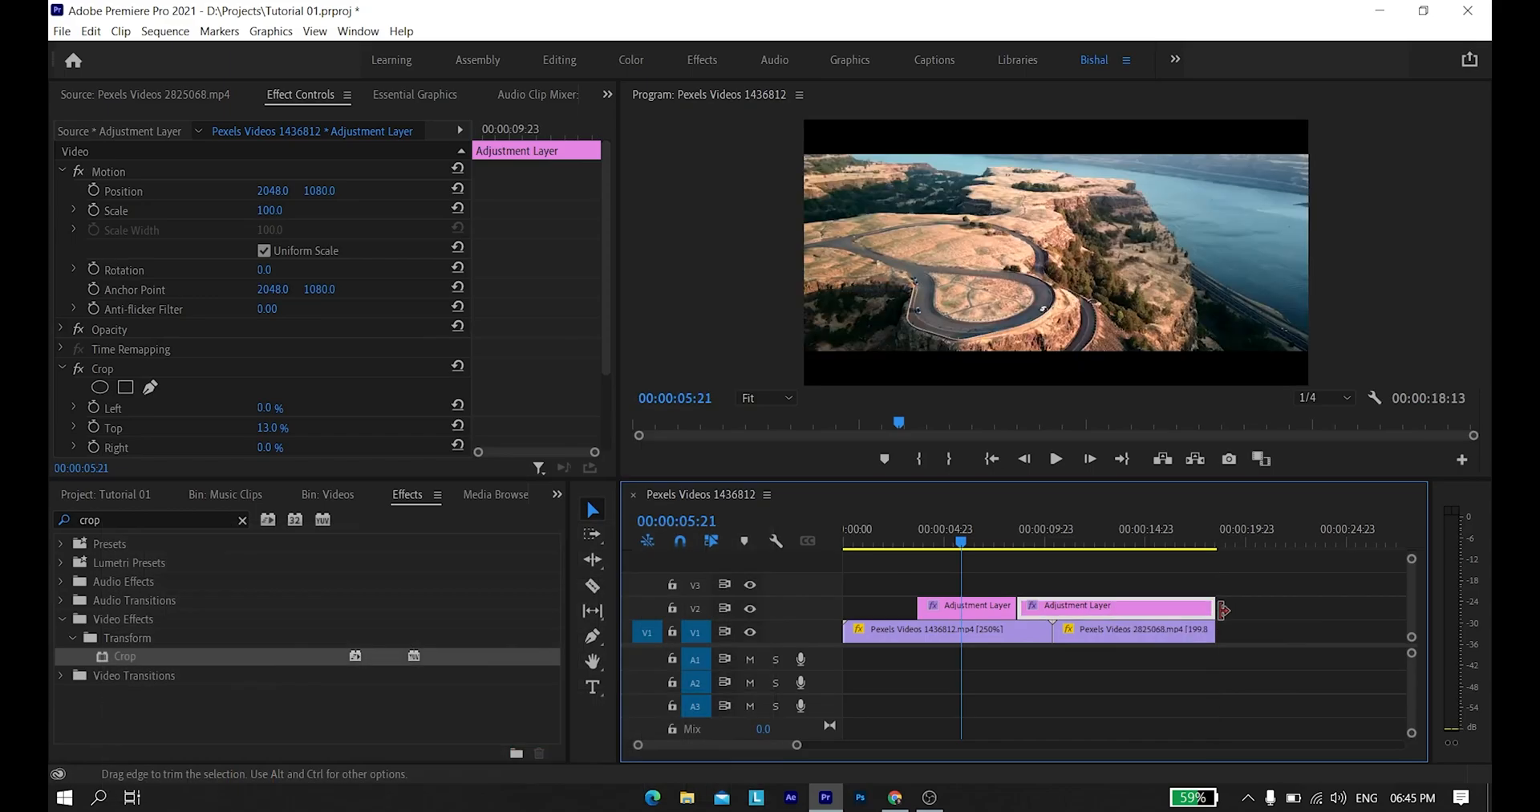
left_click(1022, 608)
left_click(1005, 542)
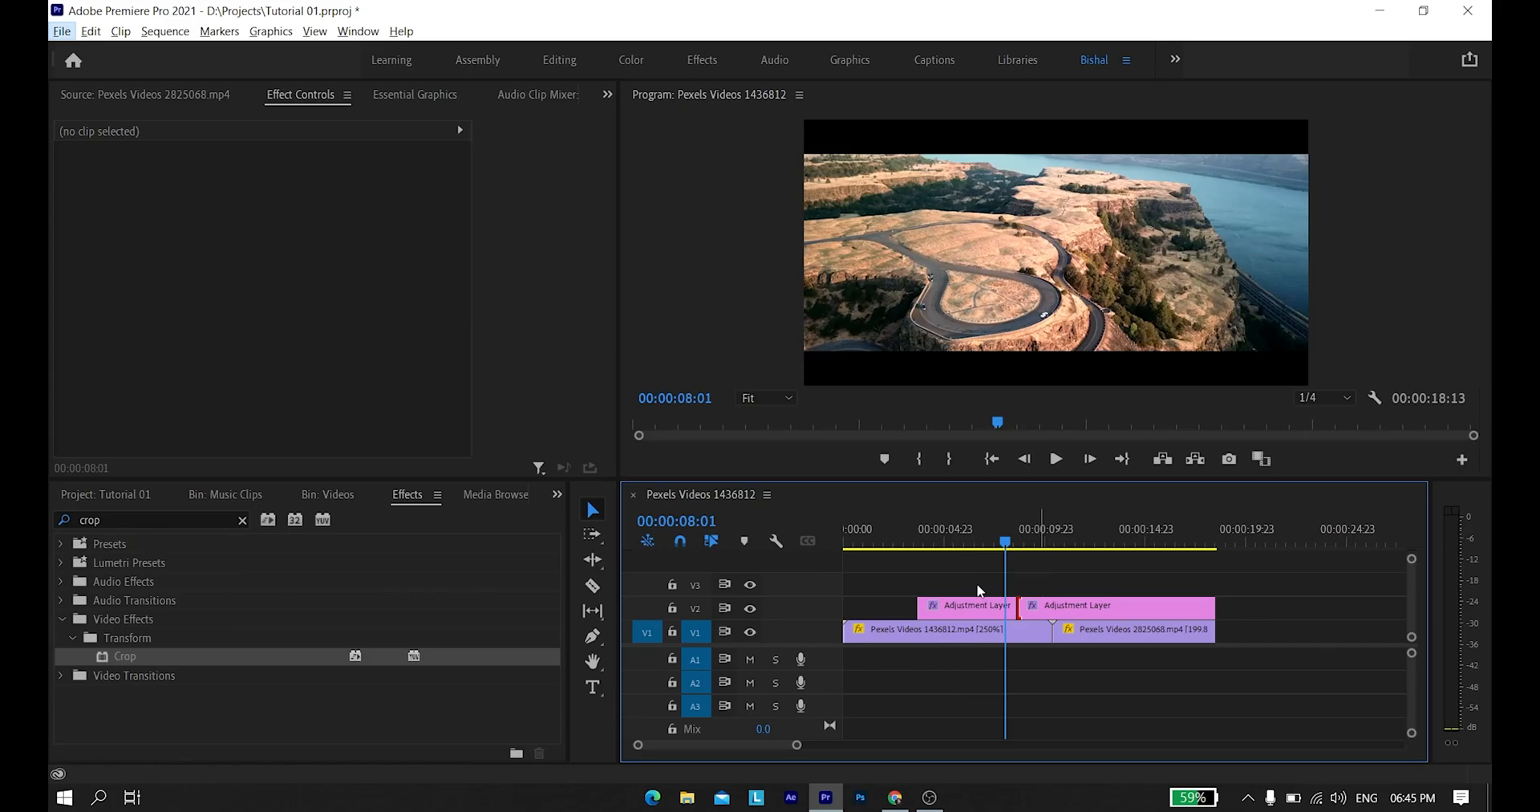
Add Crop Top and Bottom keyframes of 0% at the first adjustment layer's start, 00:00:03:17
left_click(974, 613)
key("space")
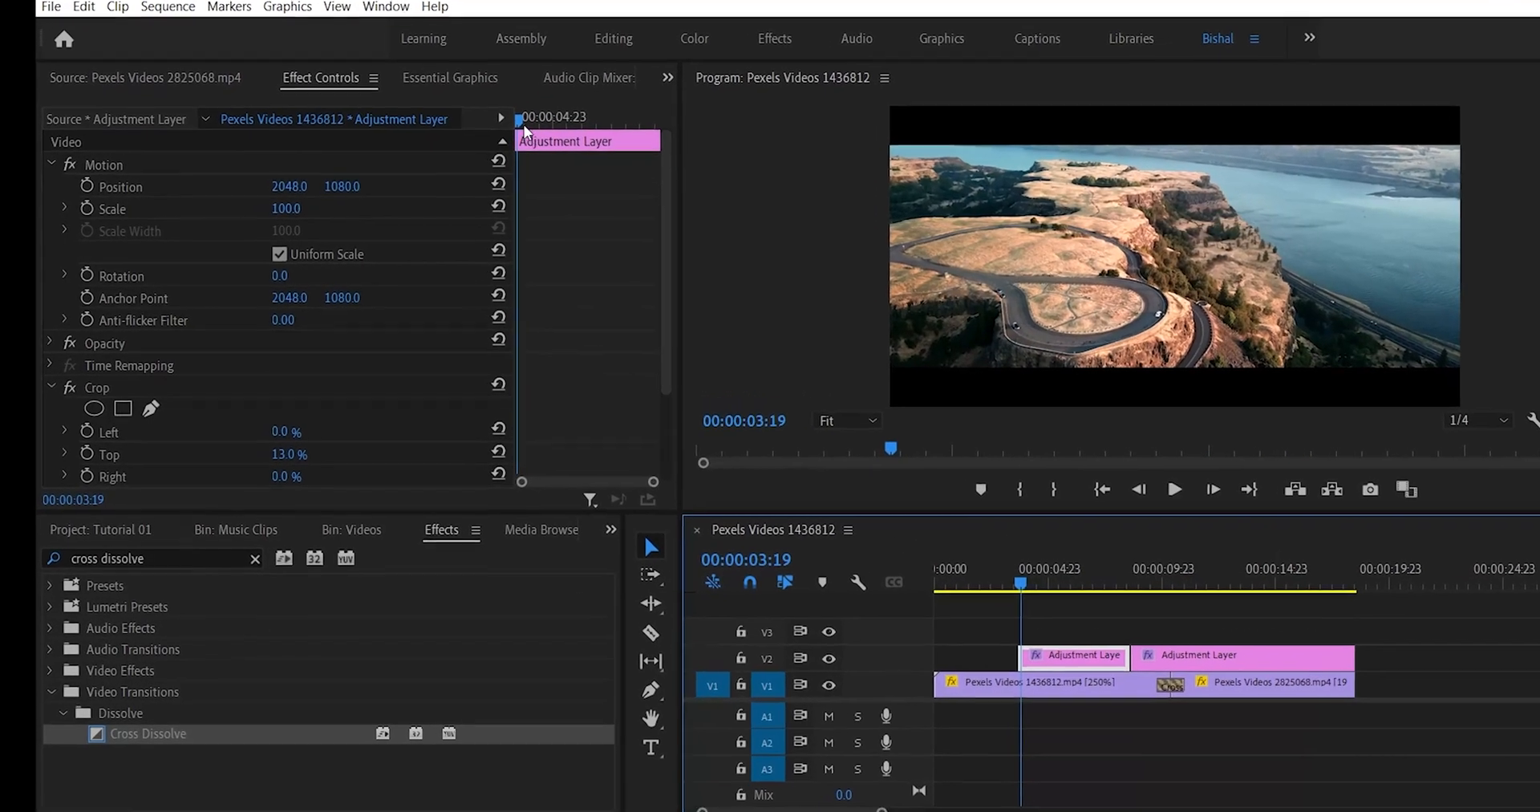
left_click(477, 139)
key("Left")
key("Left")
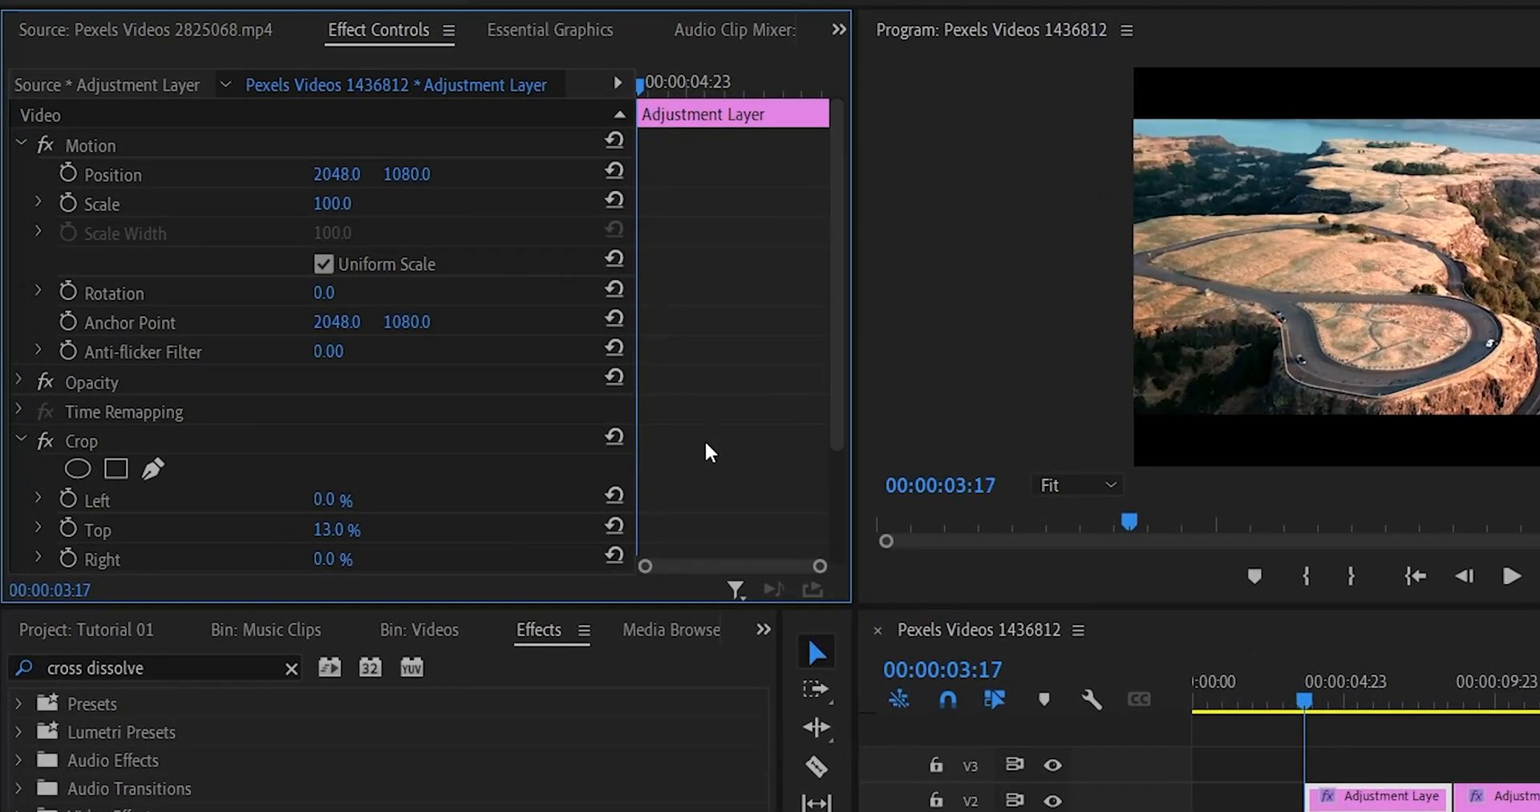
scroll(706, 443, "down", 3)
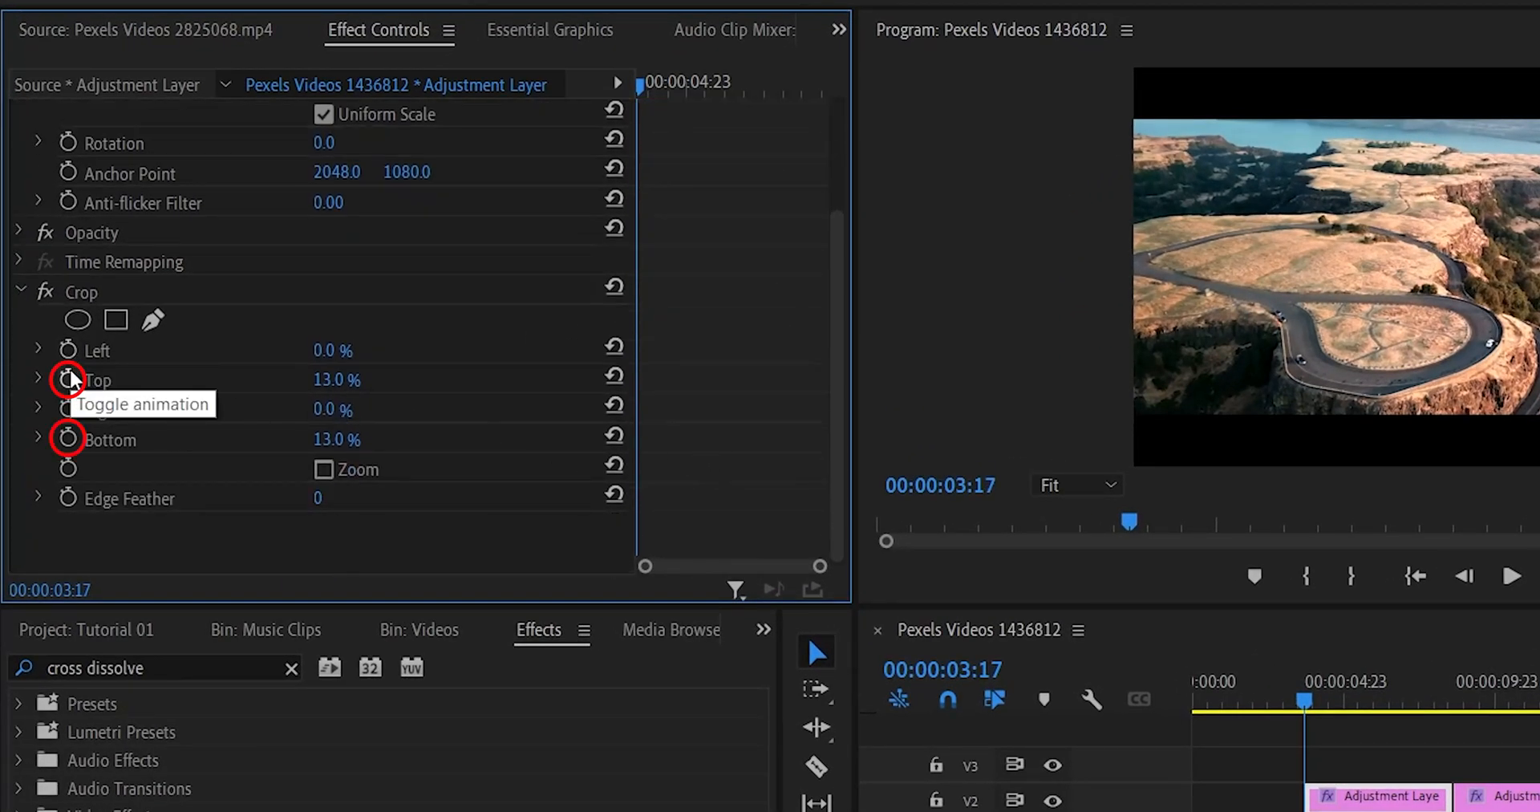
left_click(69, 379)
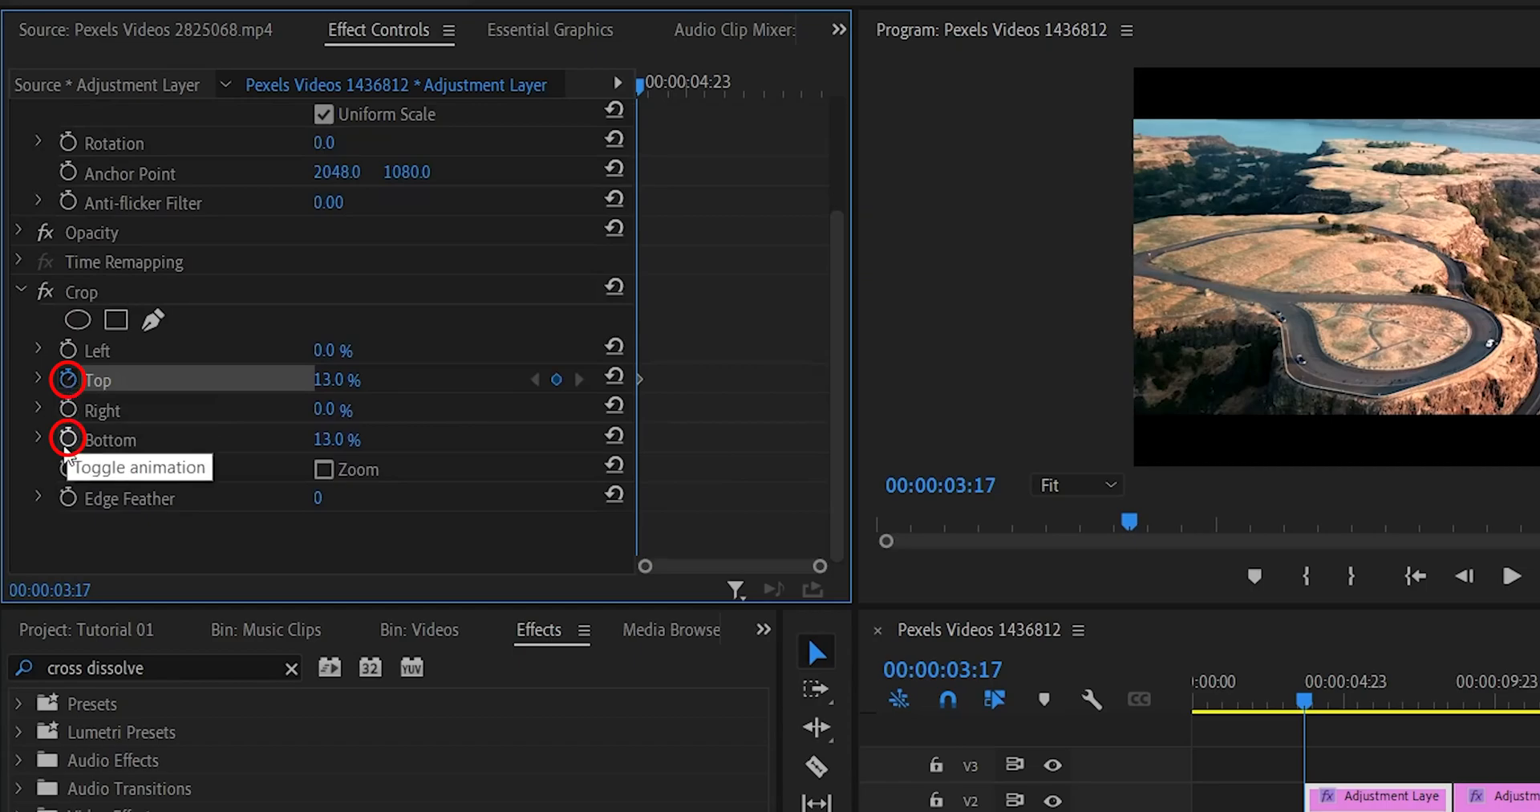
left_click(68, 438)
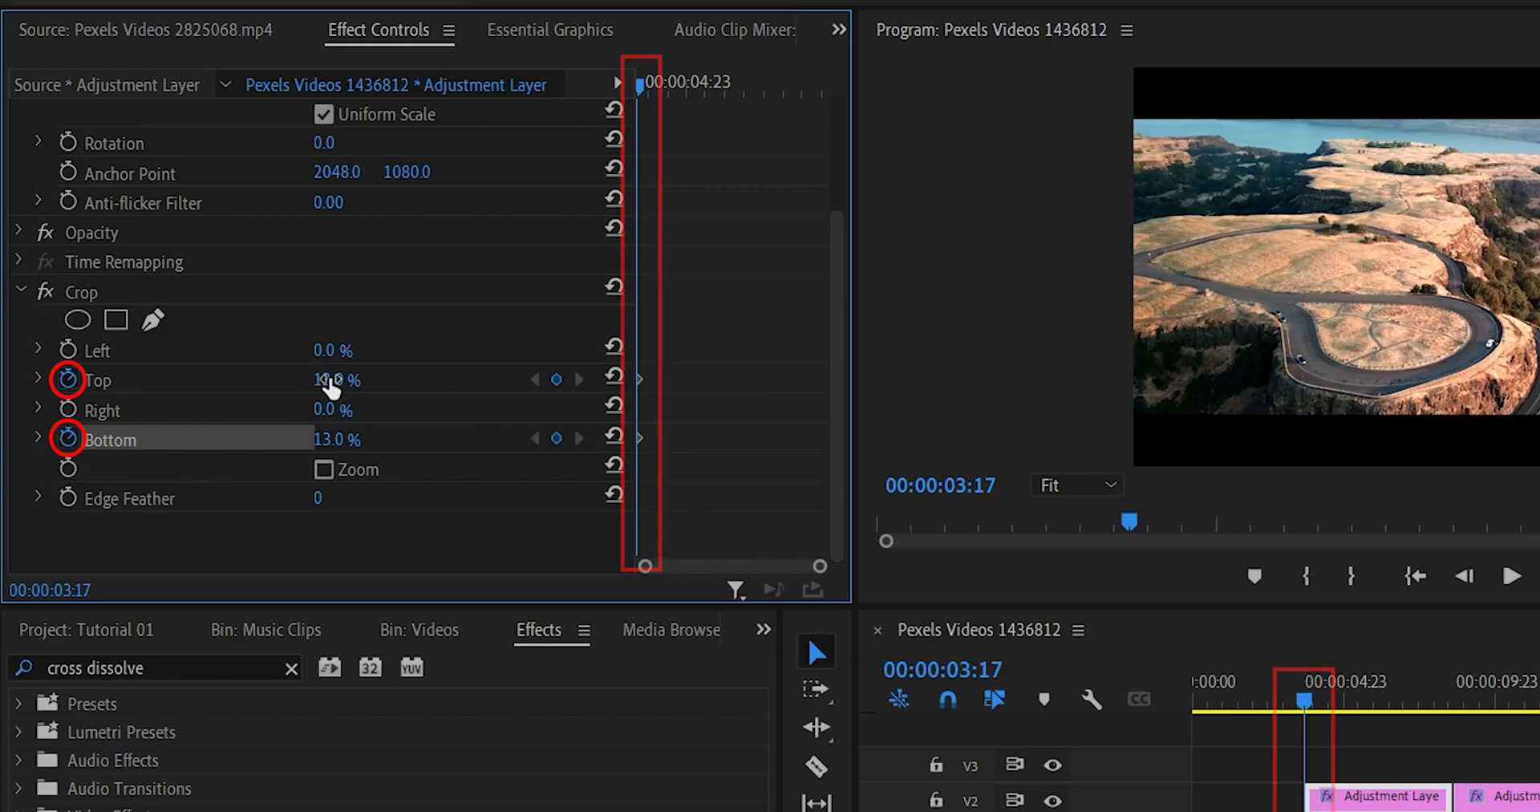
left_click_drag(330, 382, 301, 383)
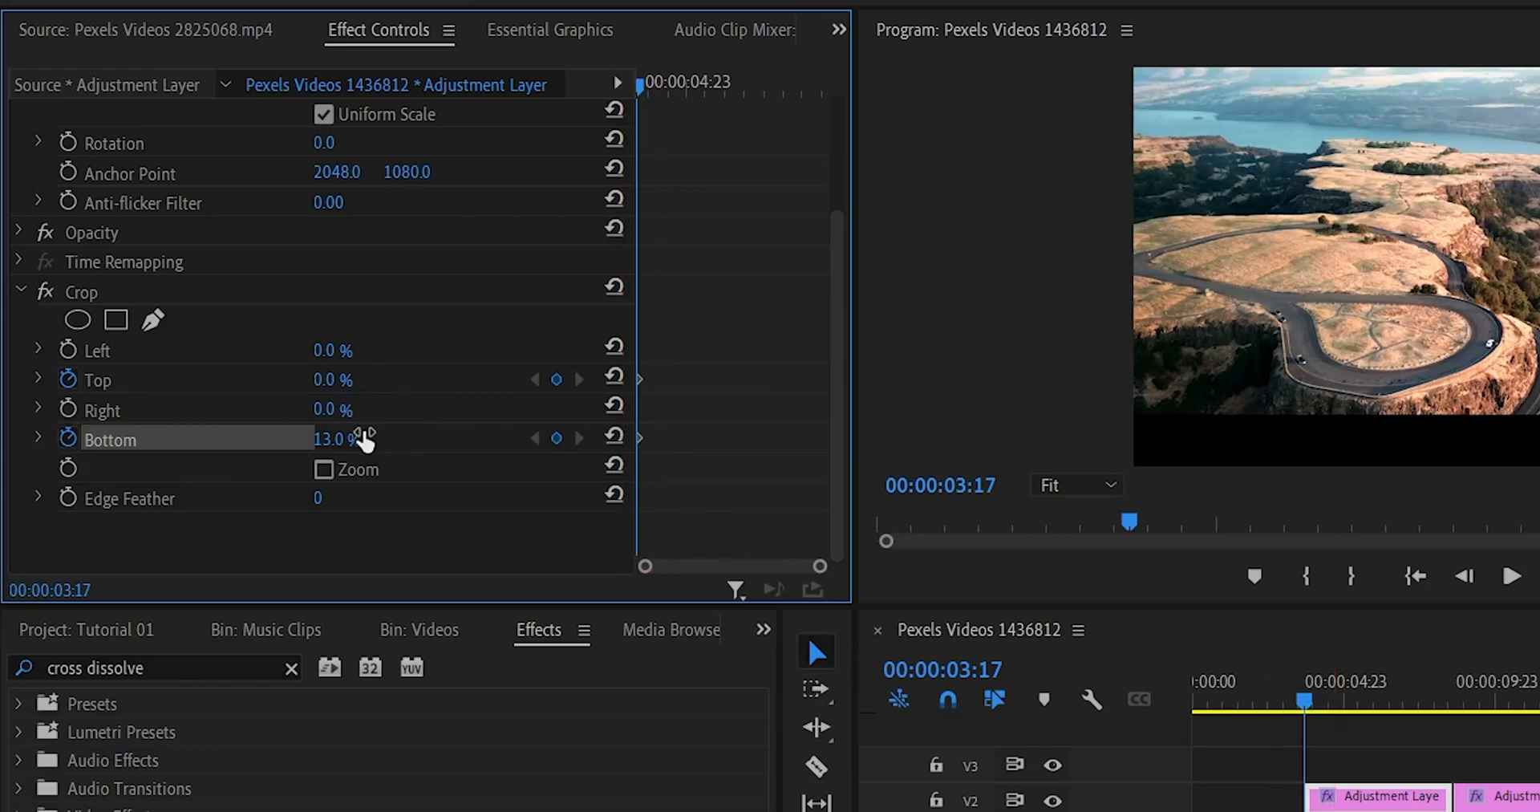
left_click_drag(337, 439, 304, 438)
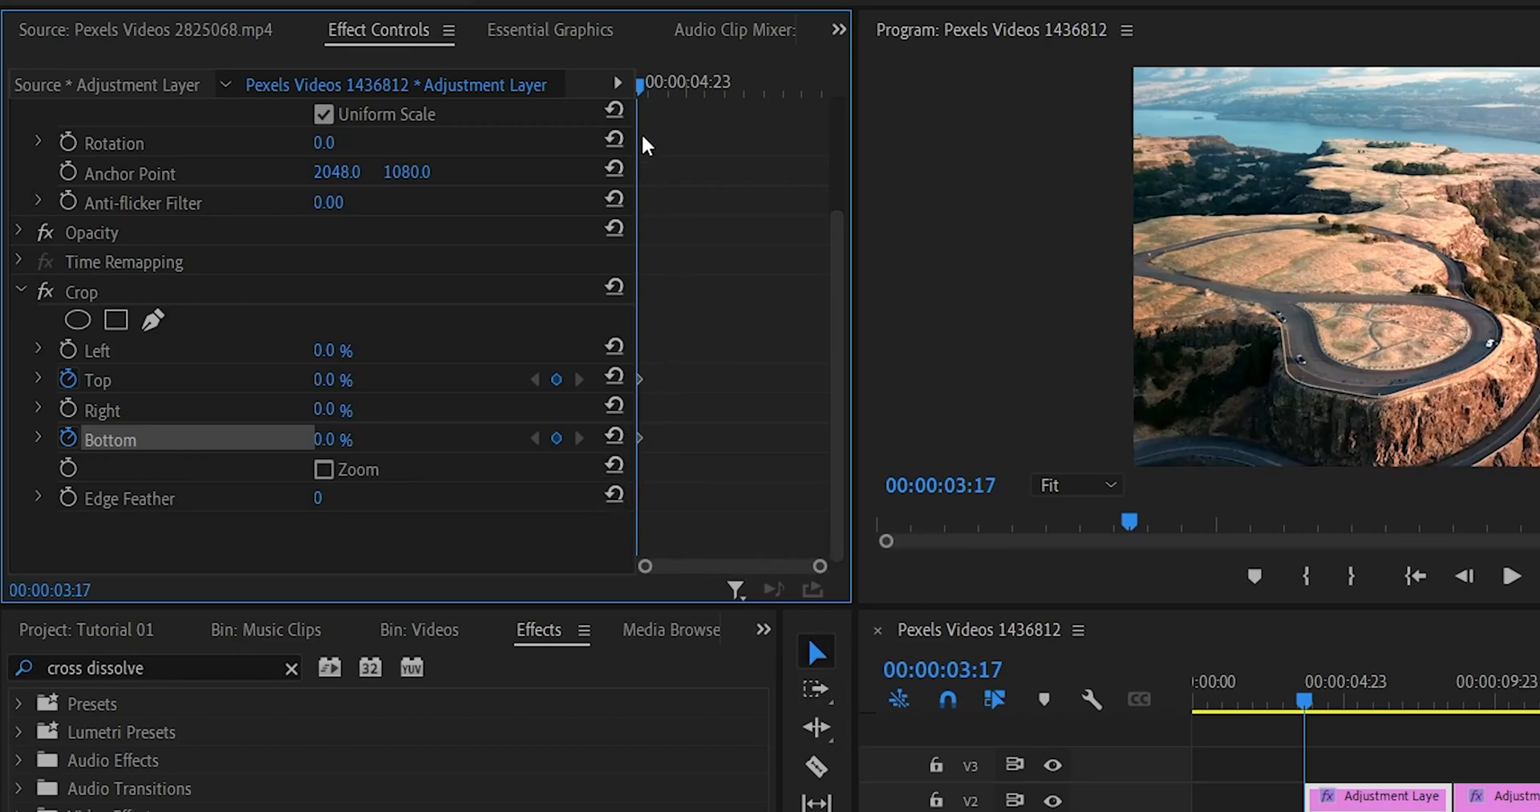
Add Crop Top and Bottom keyframes of 13% at the first adjustment layer's end, 00:00:08:16
scroll(838, 297, "up", 3)
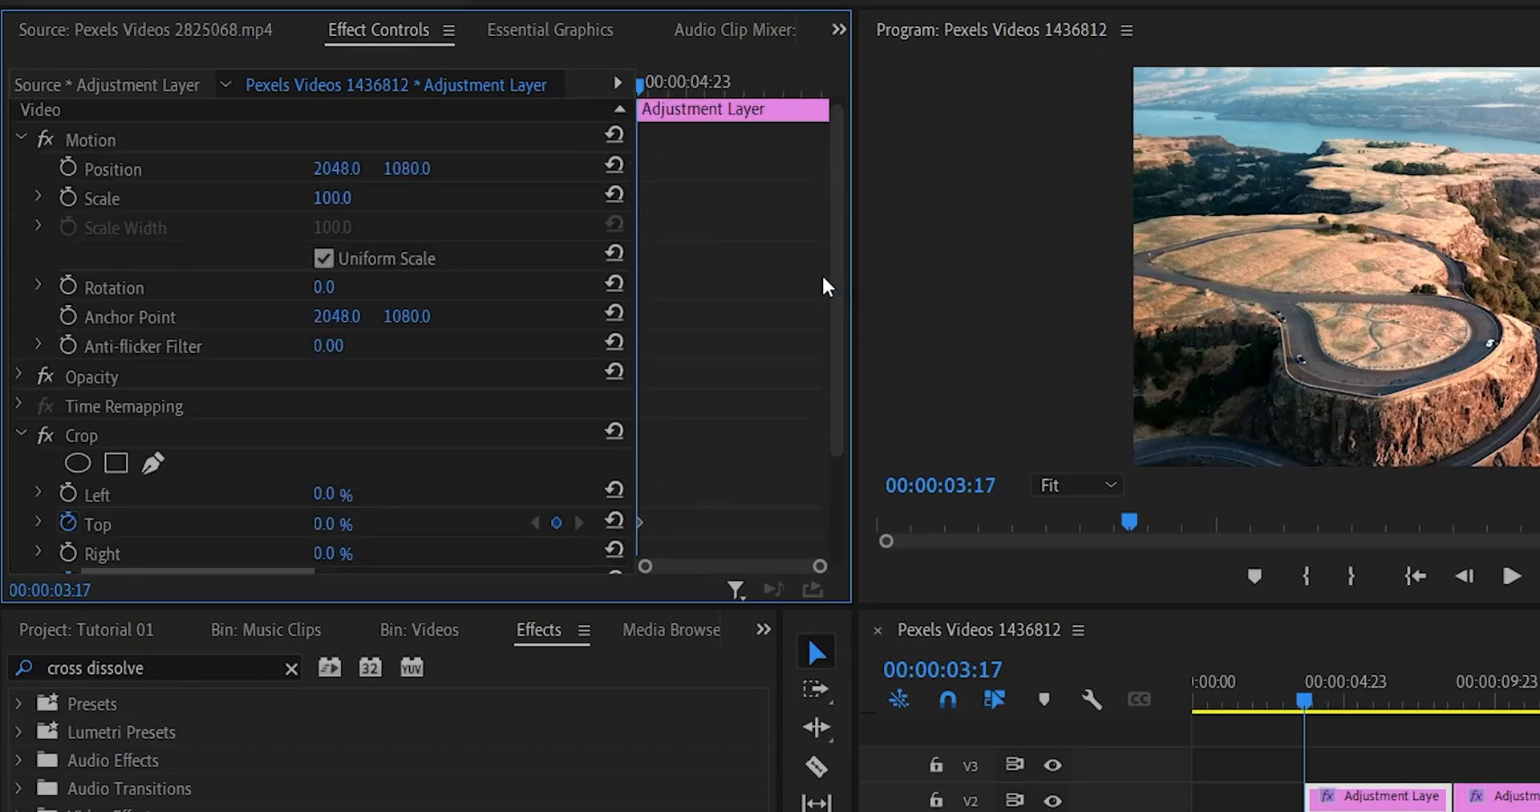
left_click_drag(642, 84, 843, 100)
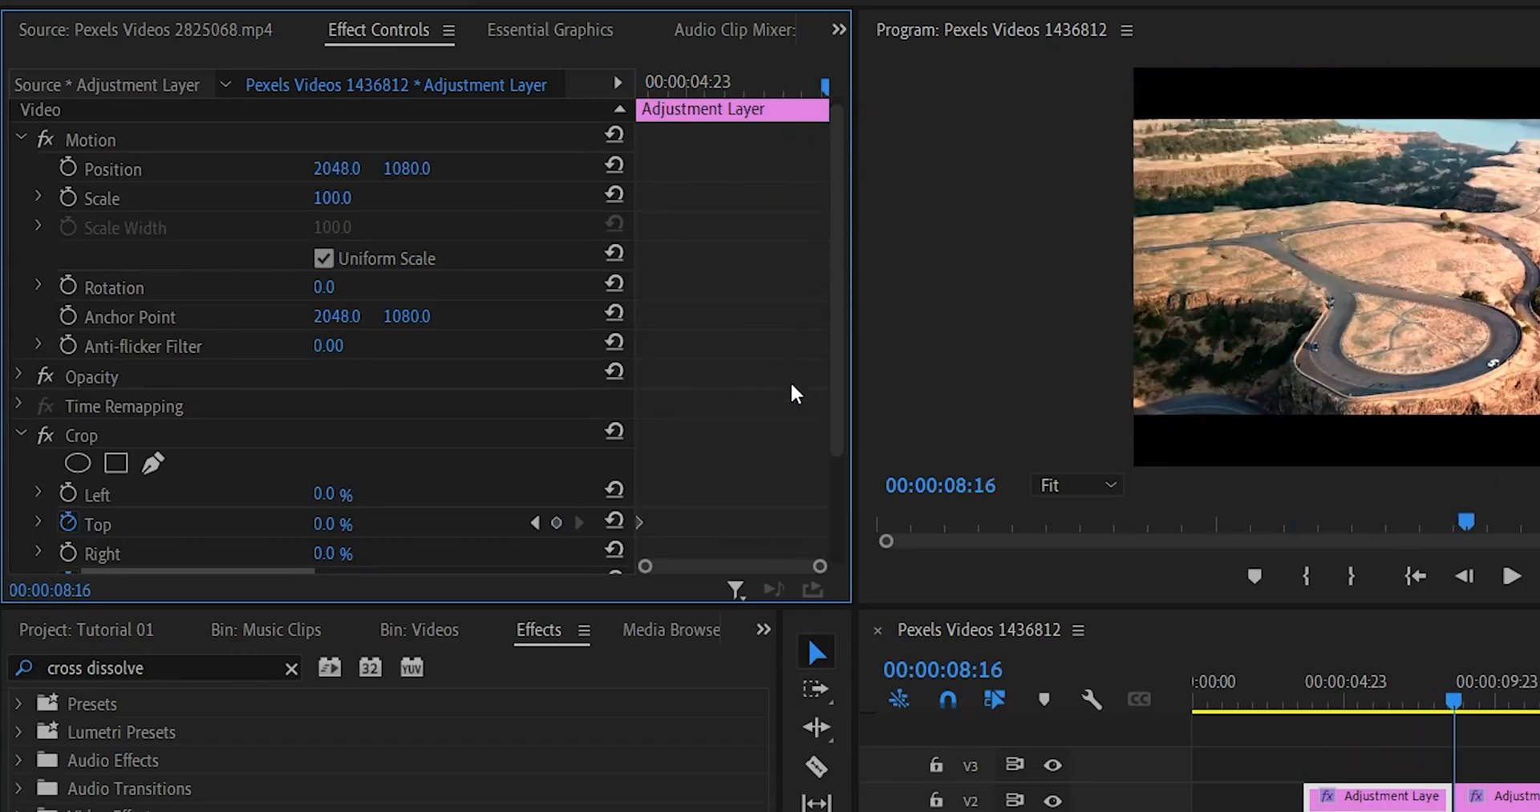
scroll(828, 428, "down", 3)
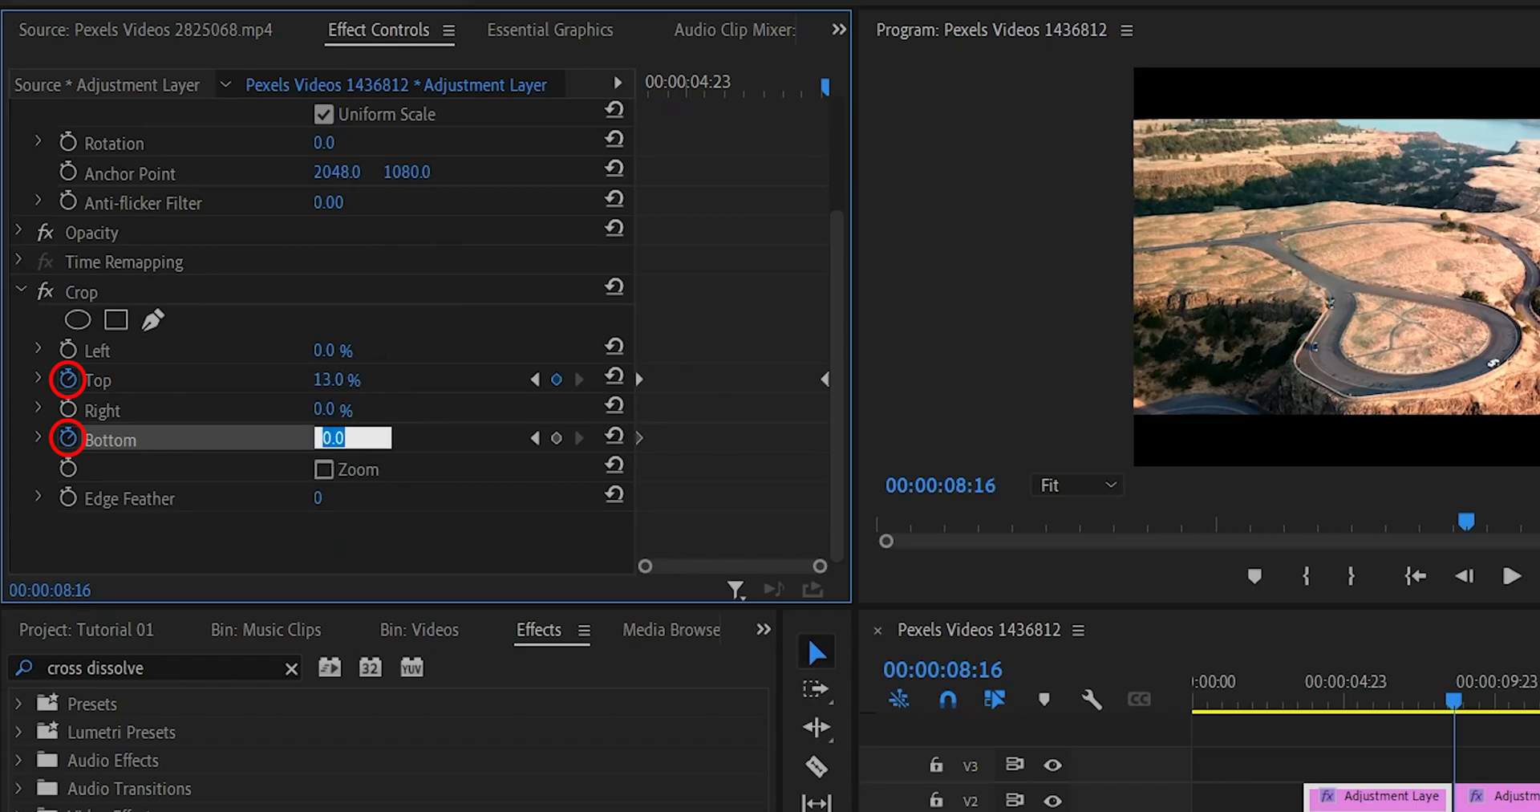
type("13")
key("Return")
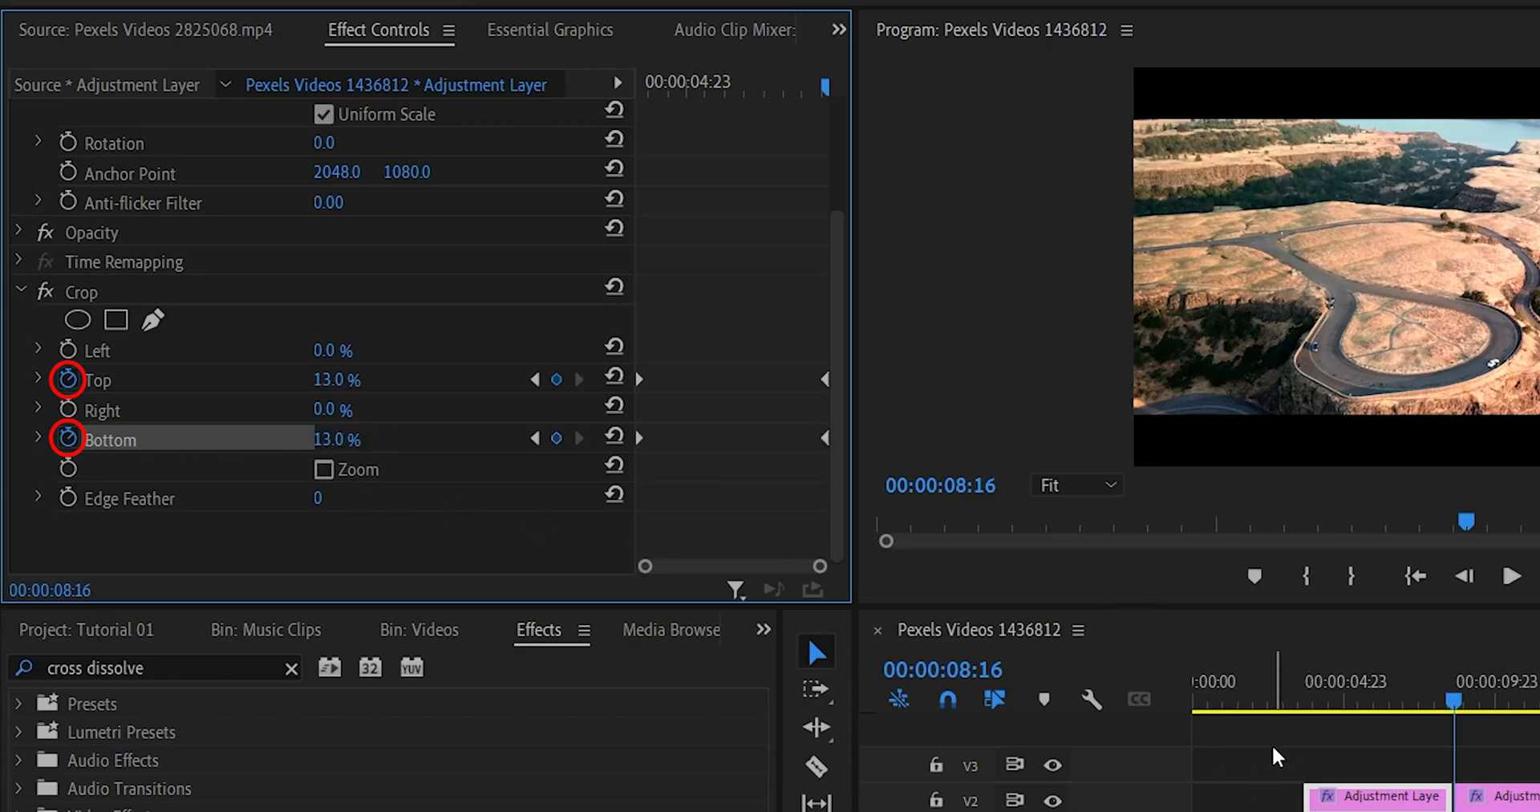
Play the sequence from the beginning to review the crop bar animation
left_click_drag(1266, 704, 1190, 704)
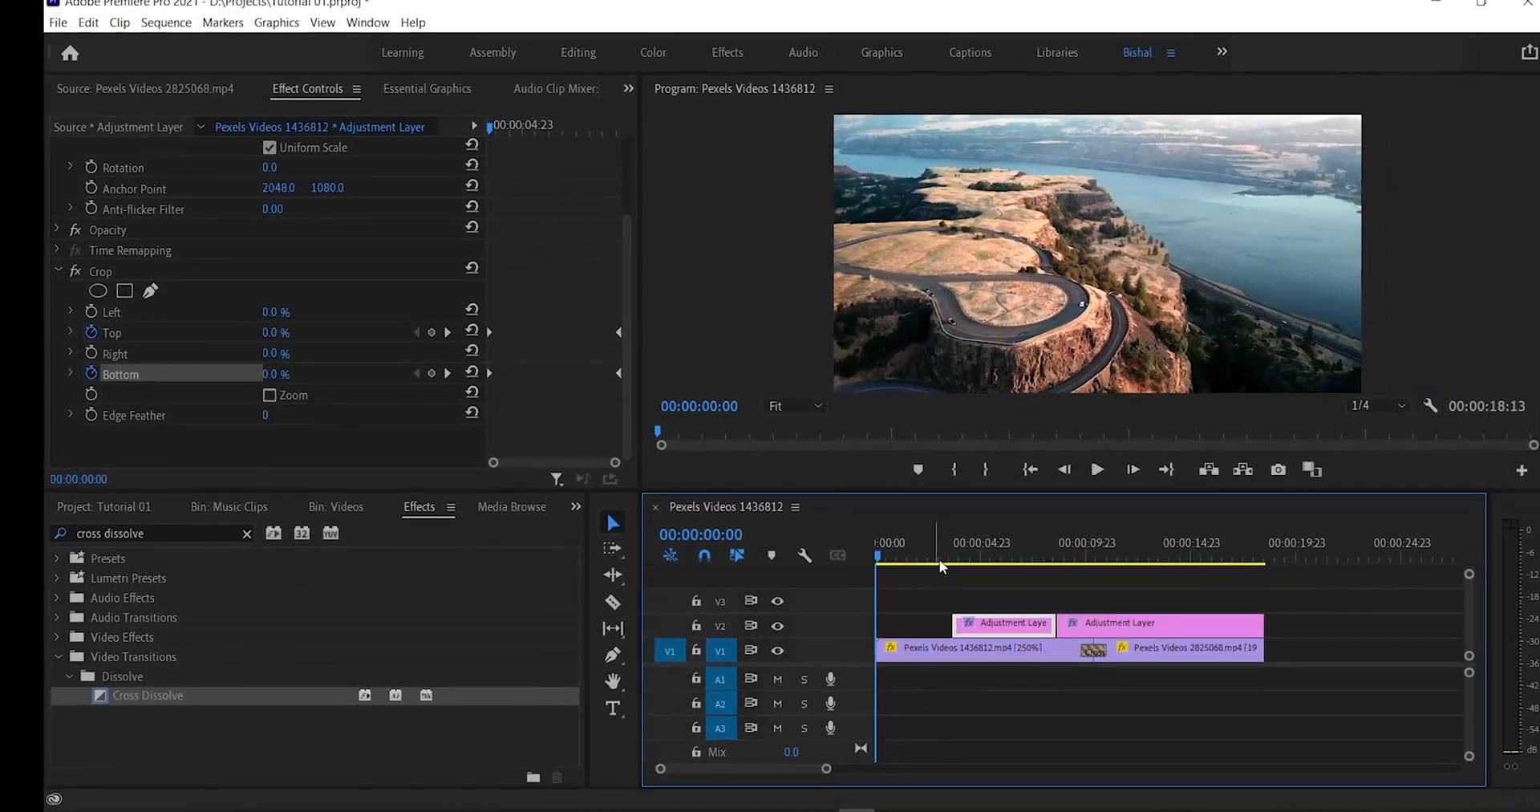
key("space")
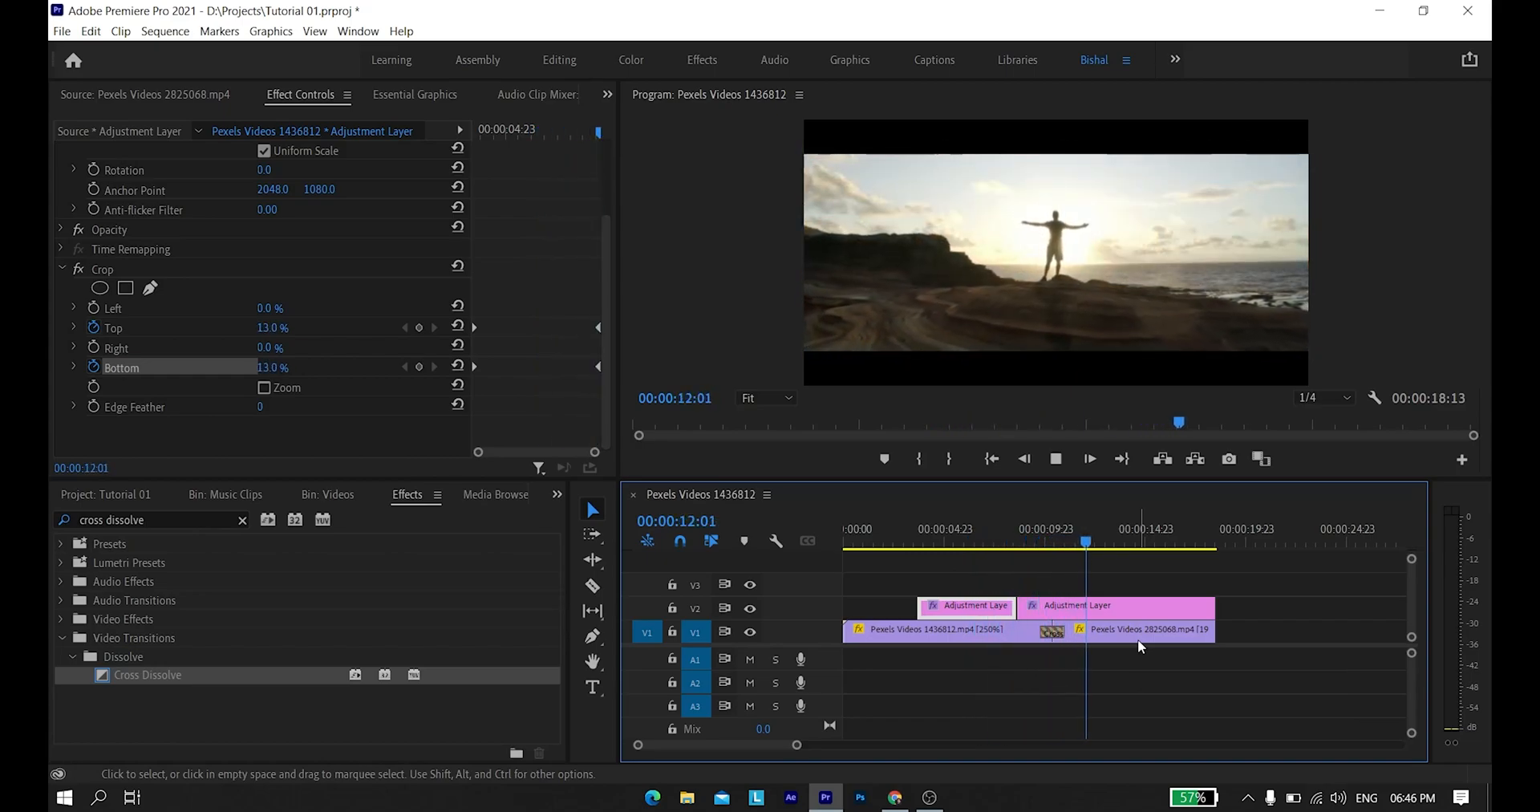
key("space")
Shorten the first adjustment layer and start it earlier, so it spans about 2 to 6 seconds, and preview it
left_click_drag(979, 608, 958, 607)
left_click(936, 540)
left_click_drag(901, 541, 886, 542)
key("space")
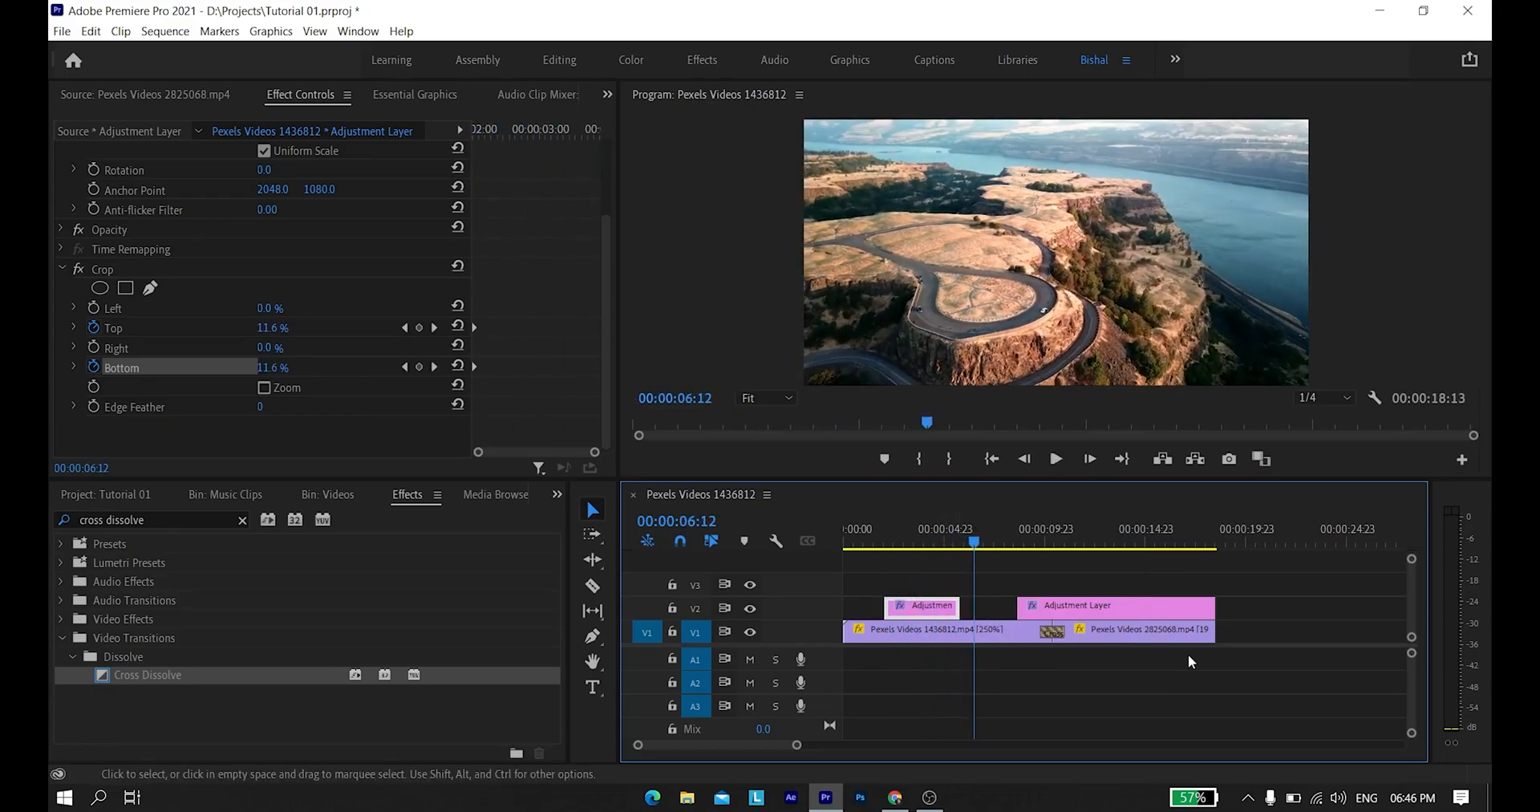
Extend the second adjustment layer back to meet the first, keeping its end aligned with the last clip
left_click(905, 537)
left_click_drag(1078, 609, 1021, 610)
left_click_drag(1157, 608, 1214, 607)
Add Crop Top and Bottom keyframes of 13% at the shortened first adjustment layer's end, 00:00:05:19
left_click(919, 540)
left_click(909, 606)
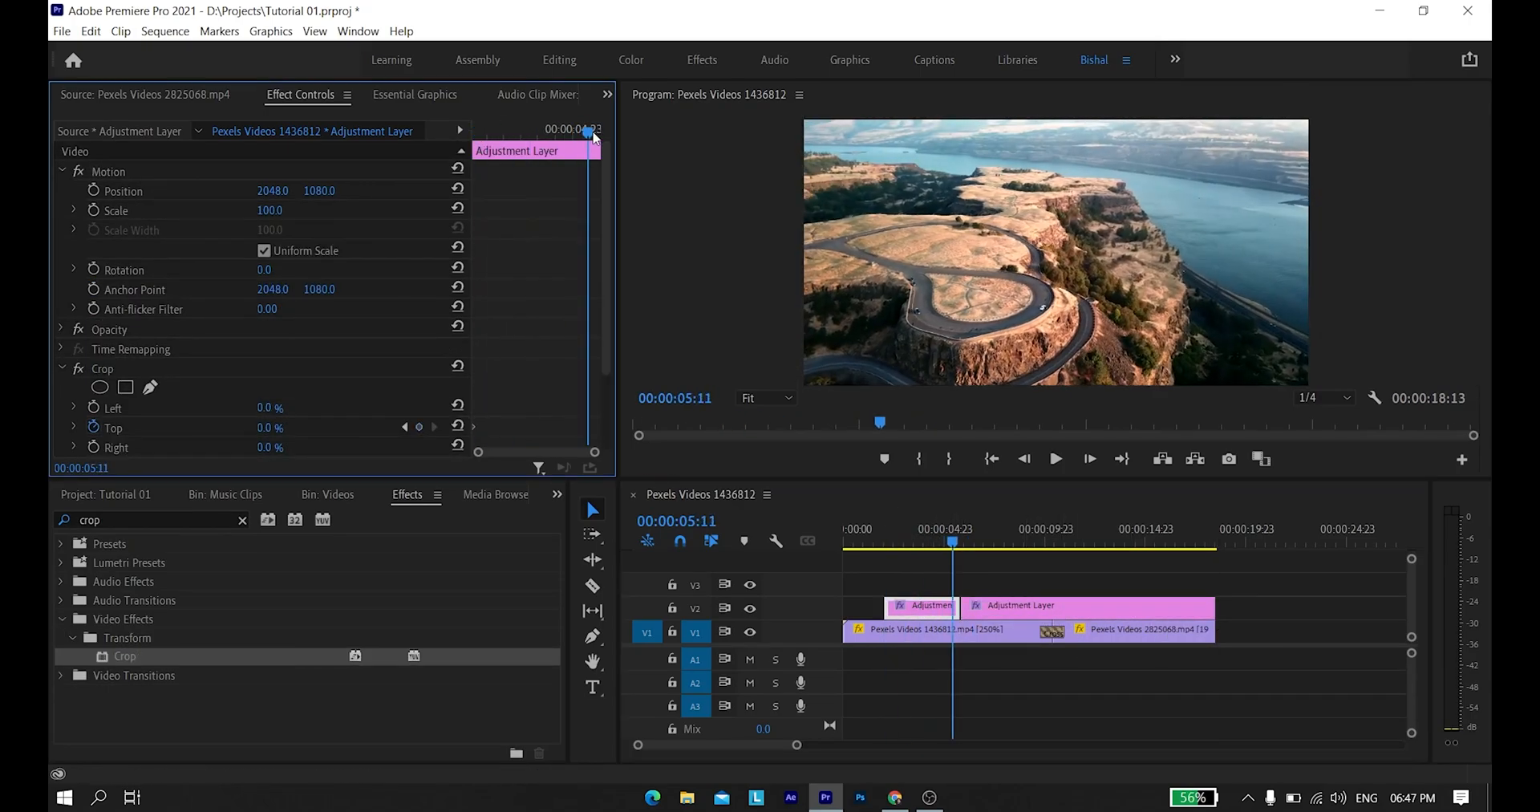
left_click_drag(597, 137, 604, 140)
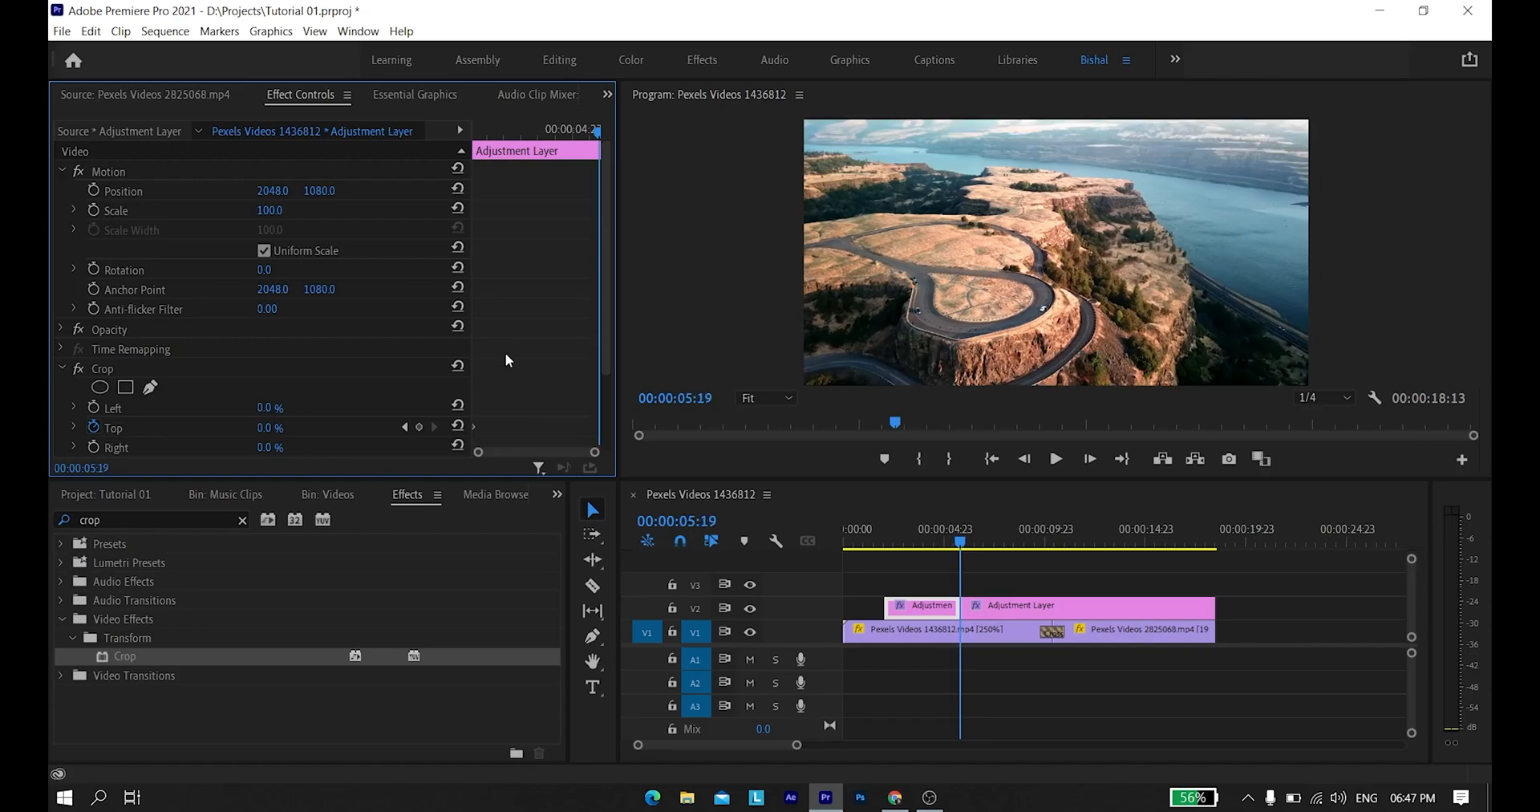
scroll(506, 360, "down", 3)
left_click(278, 350)
type("13")
key("Return")
left_click(278, 390)
type("13")
key("Return")
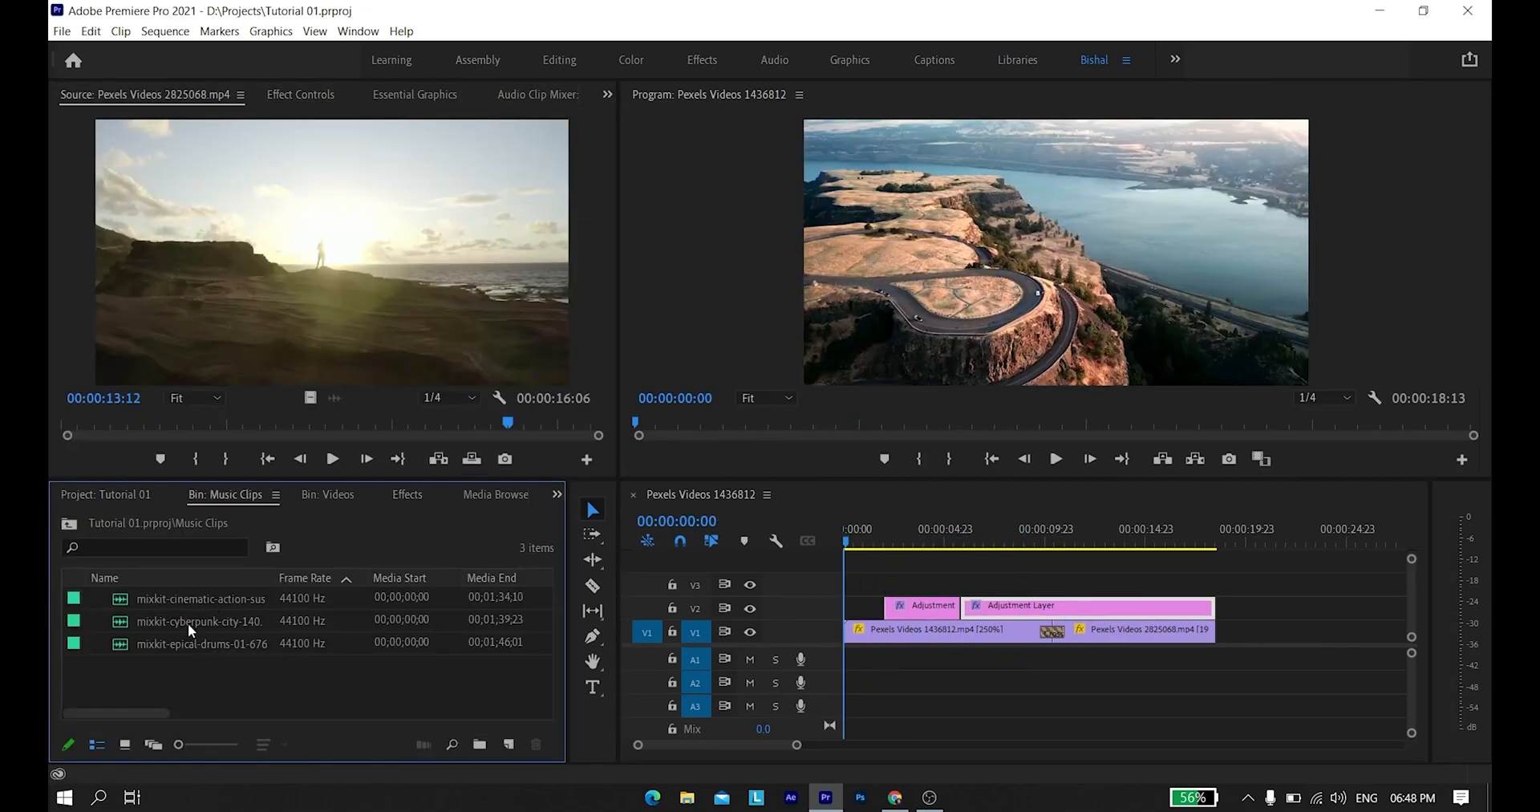
Audition the cinematic action track, place an excerpt of mixkit-epical-drums-01-676 at the start of A1, and play it with the sequence
double_click(193, 598)
key("space")
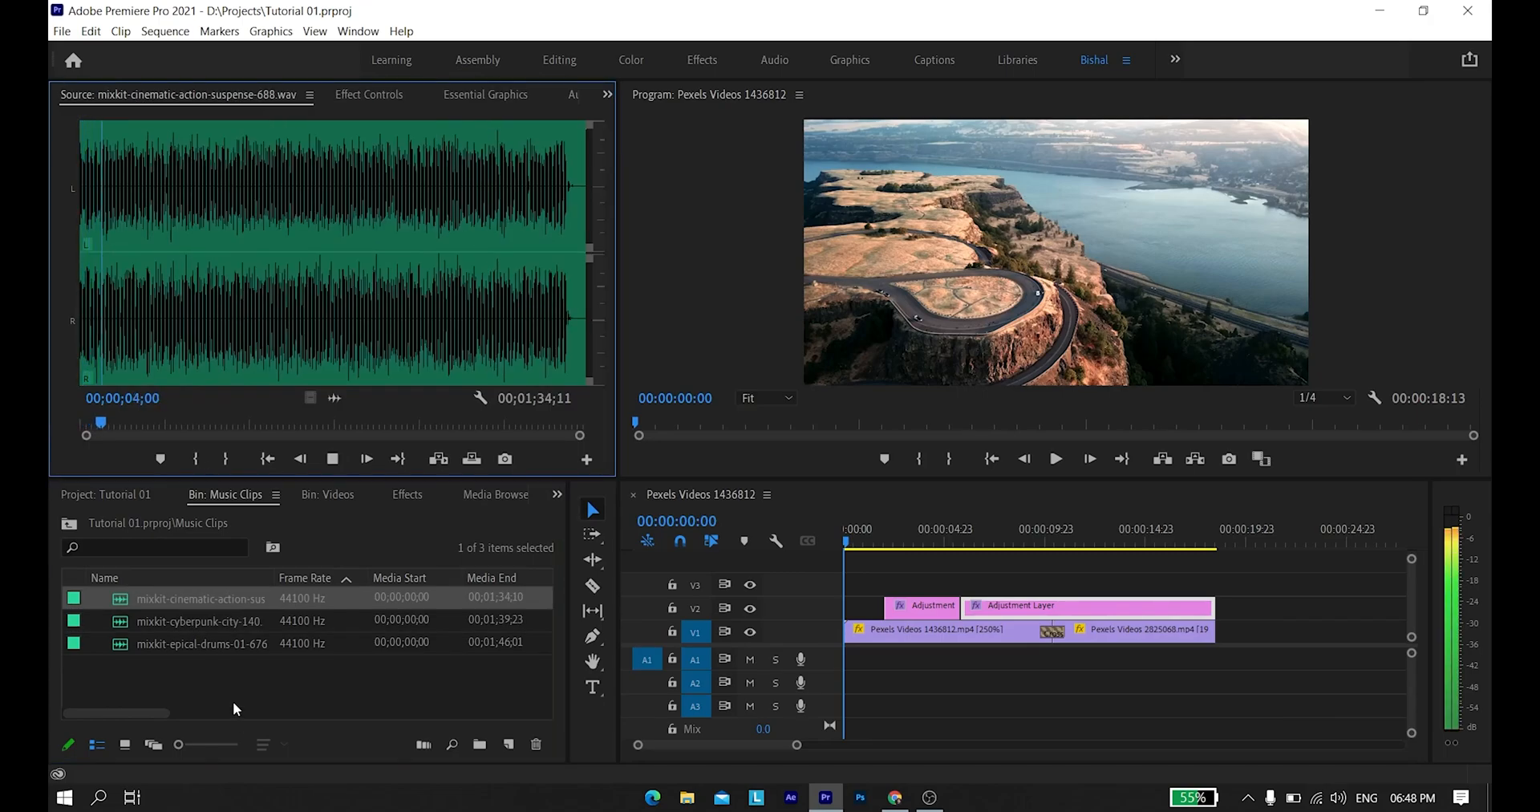
double_click(225, 644)
left_click_drag(335, 397, 873, 653)
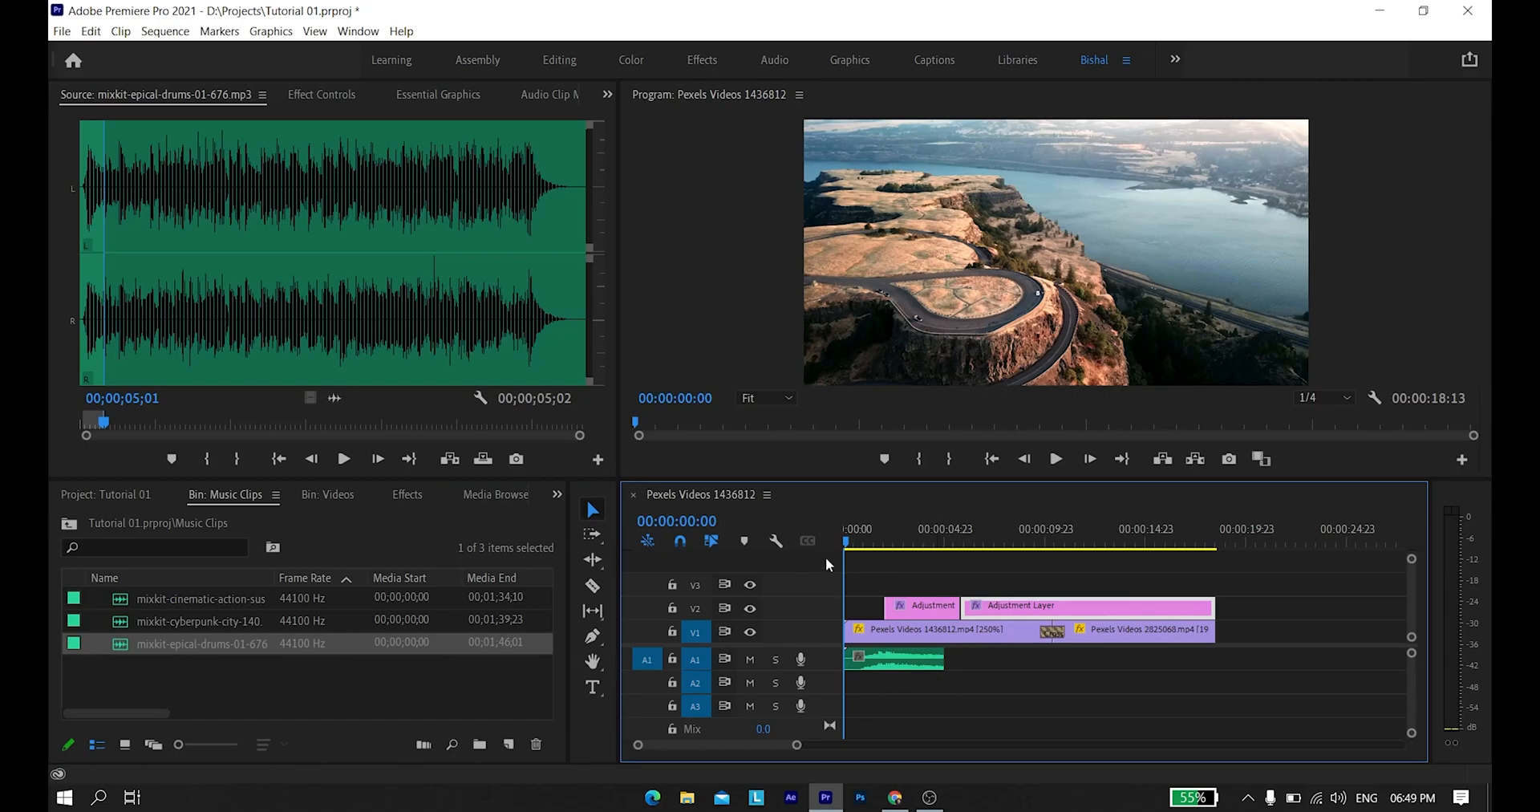
key("space")
key("space")
Listen to the cyberpunk city and cinematic action suspense music tracks to compare them
double_click(201, 622)
left_click_drag(104, 200, 50, 145)
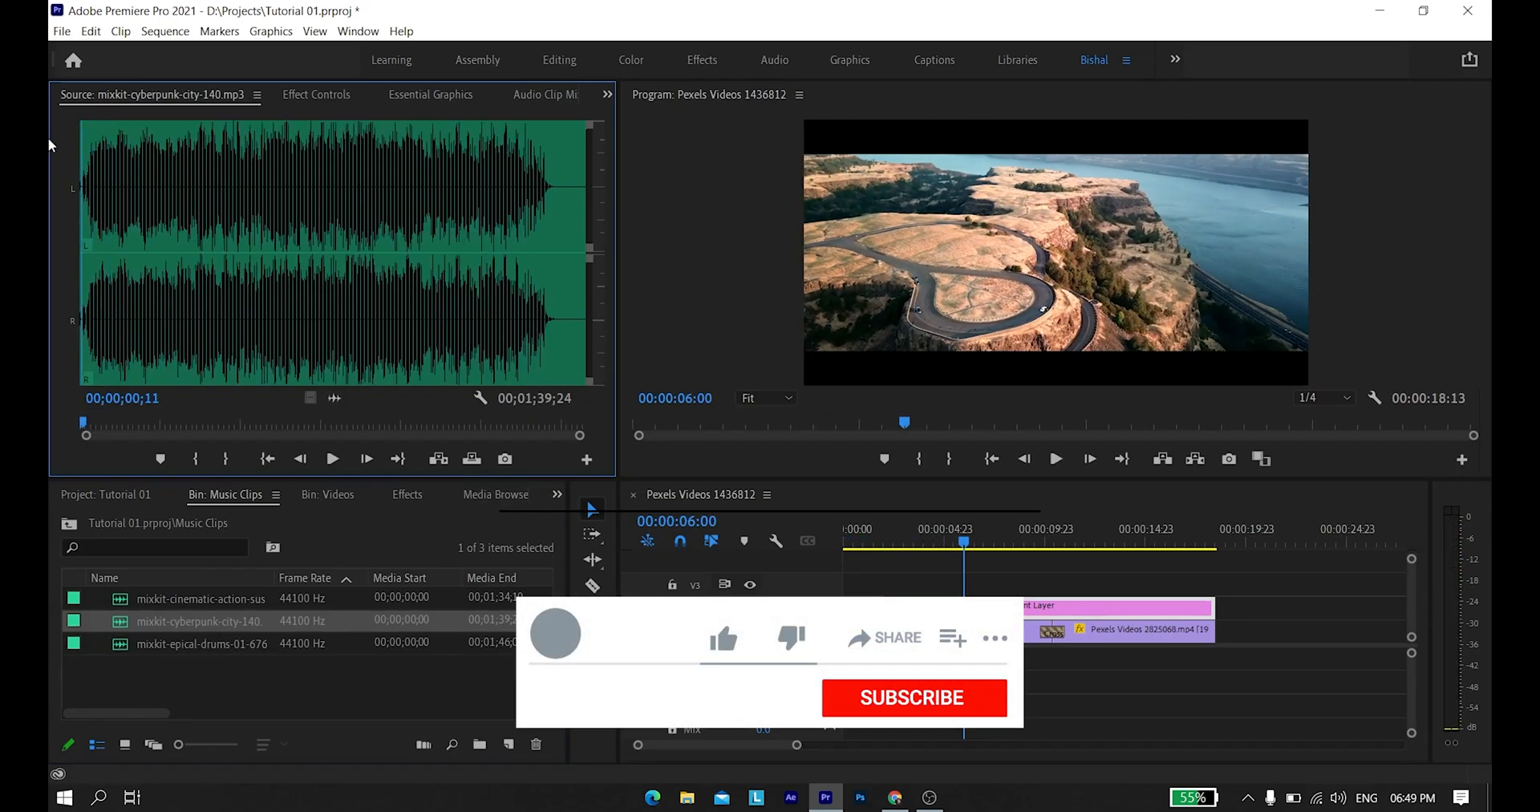
double_click(201, 598)
key("space")
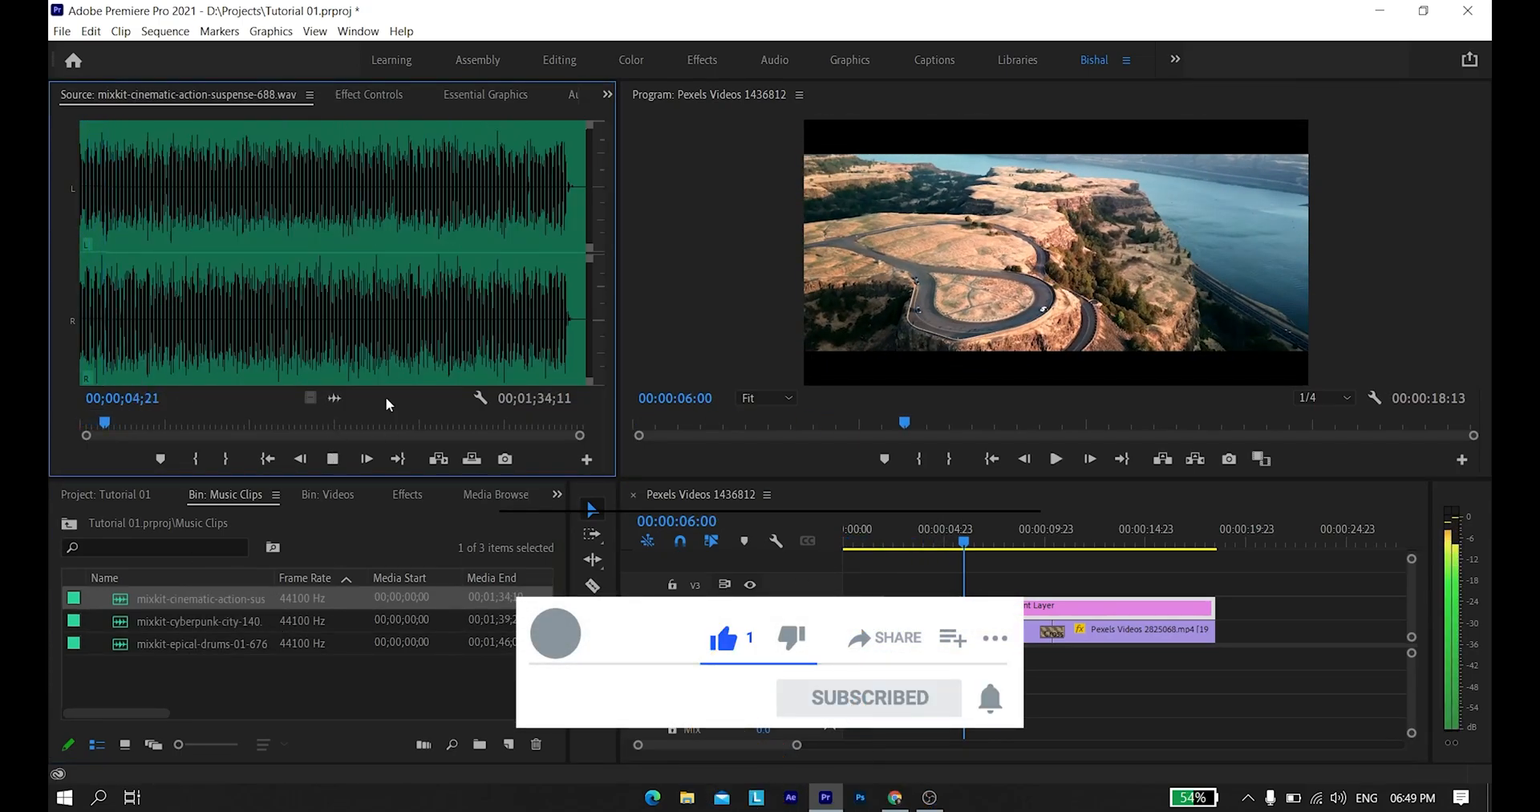
double_click(201, 623)
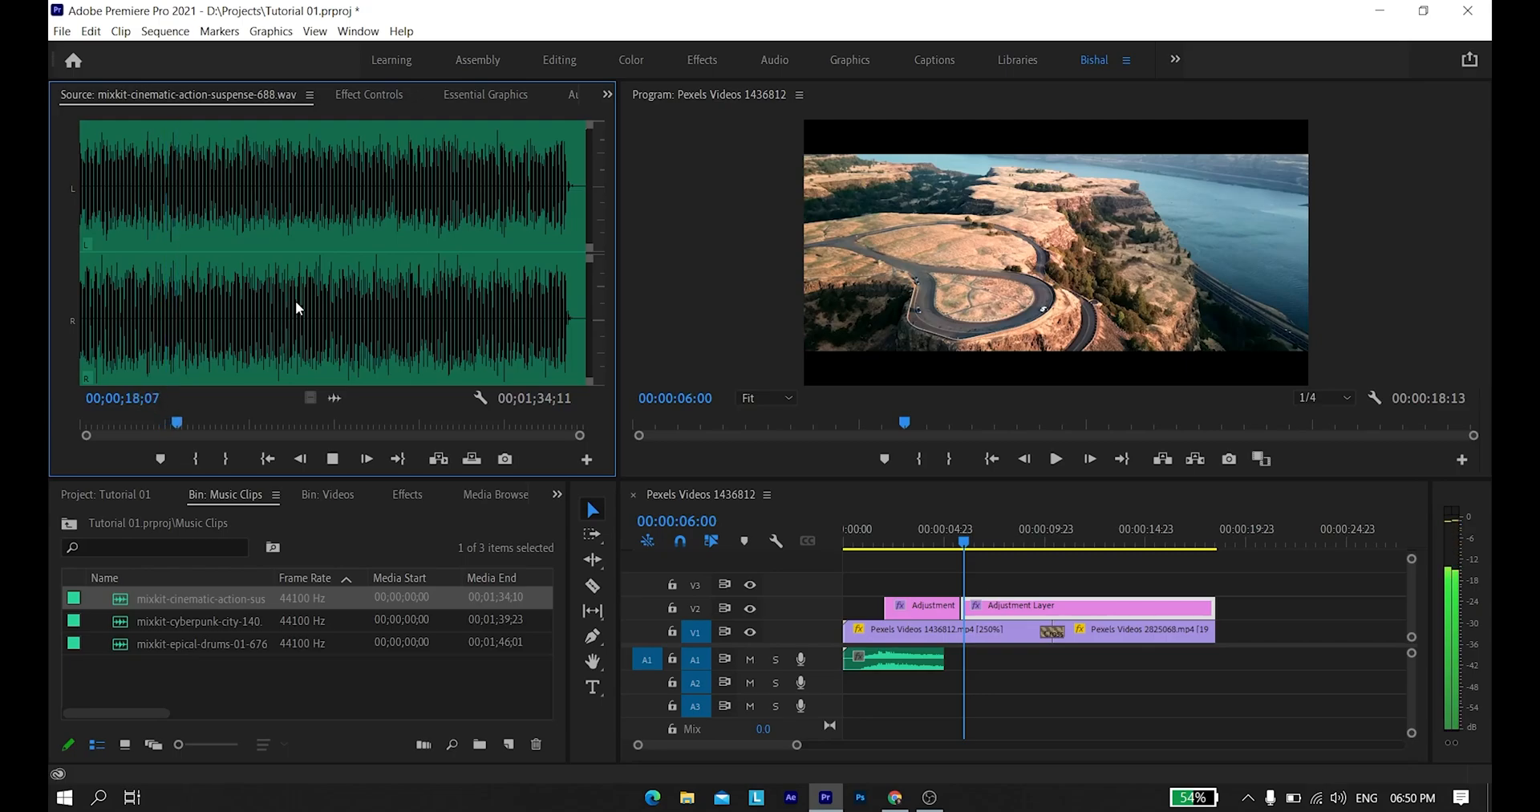
double_click(203, 619)
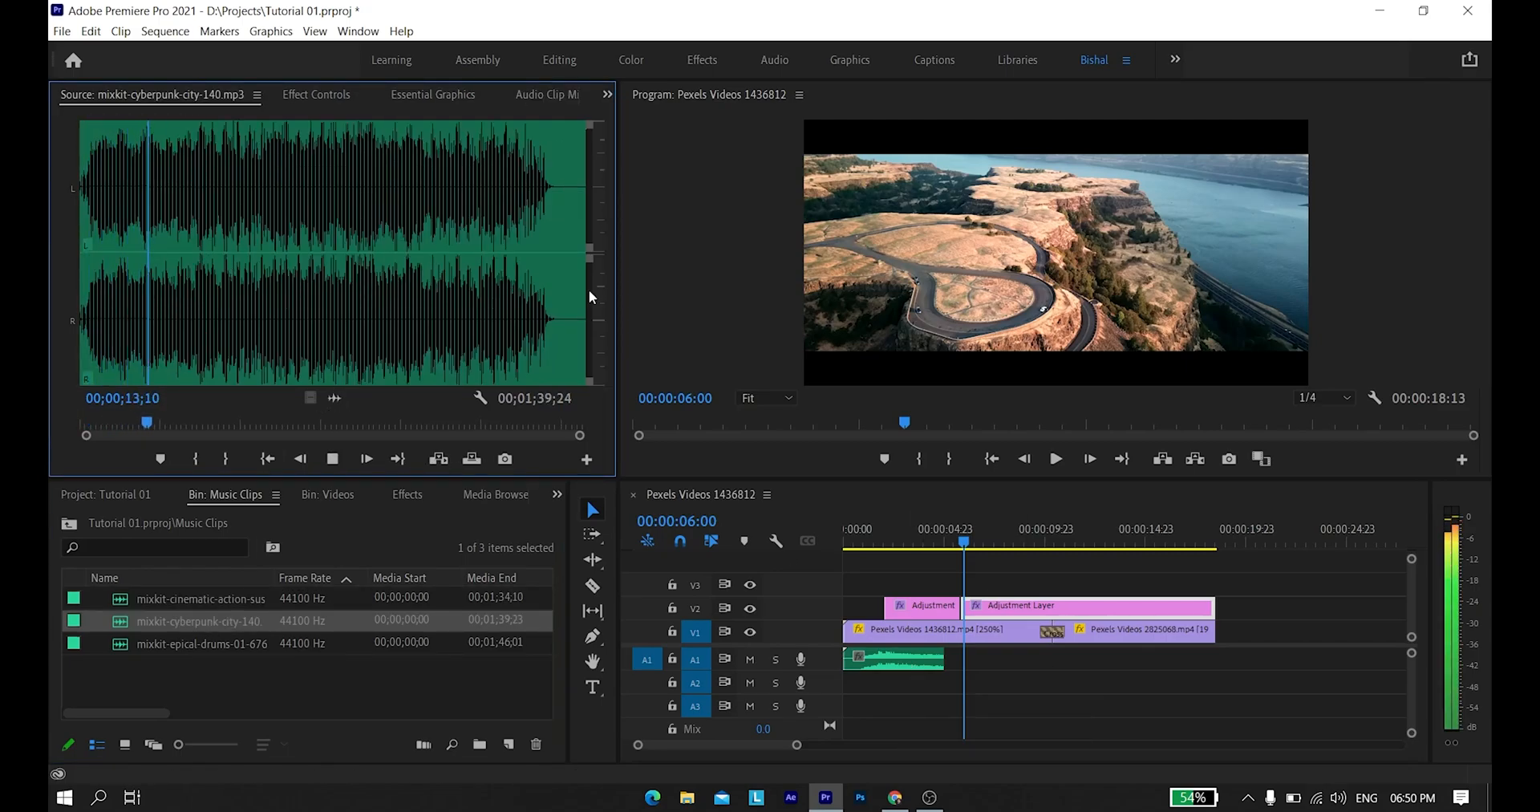
key("space")
Replace the drums clip on A1 with mixkit-cyberpunk-city-140.mp3 at the sequence start, and play the sequence from the beginning
left_click(868, 663)
key("Delete")
left_click_drag(334, 398, 845, 662)
left_click_drag(863, 538, 788, 559)
key("space")
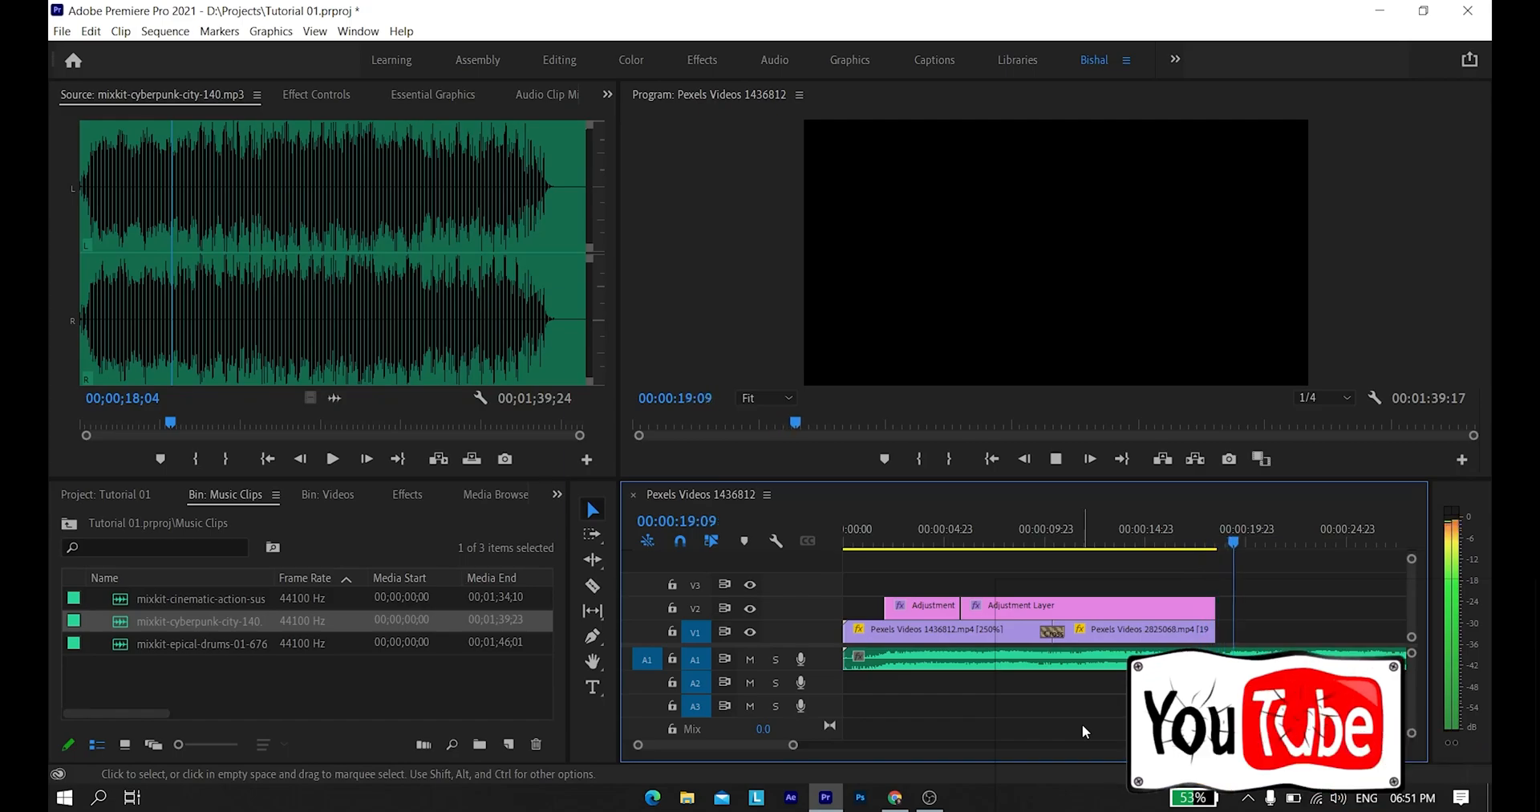
Cut the music on A1 where the last video clip ends and delete the excess part
left_click_drag(1081, 536, 1200, 536)
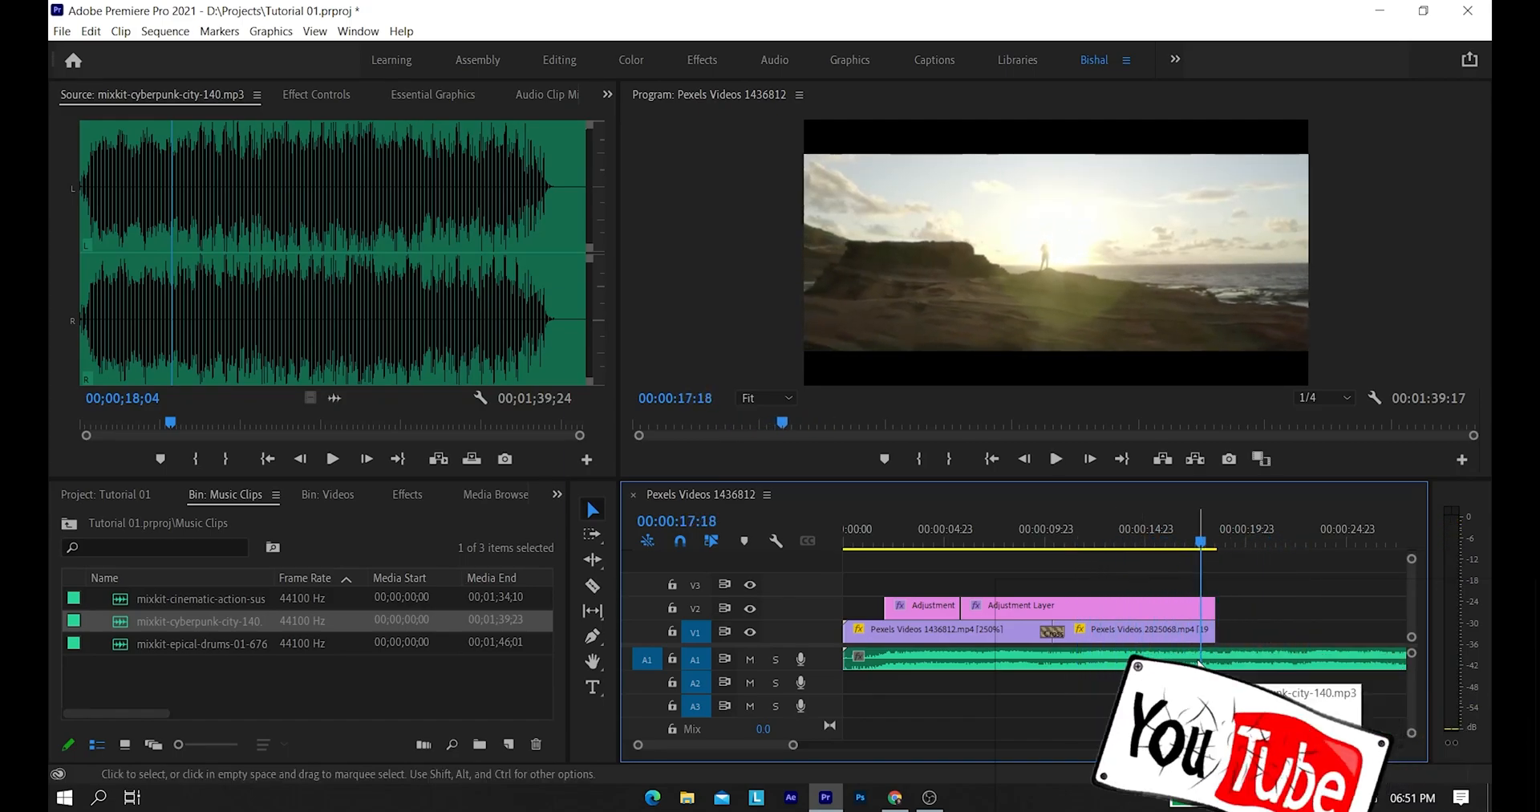
key("c")
key("v")
left_click(1275, 660)
key("Delete")
Fade the music out on A1 with two volume keyframes near its end, previewing and lengthening the fade
double_click(822, 659)
left_click(1200, 676, "ctrl")
left_click(1213, 676, "ctrl")
left_click_drag(1213, 676, 1215, 711)
left_click_drag(1201, 540, 1128, 541)
key("space")
left_click_drag(1200, 676, 1177, 676)
left_click(1124, 539)
key("space")
double_click(825, 682)
Play the finished sequence from the beginning to review the crop bars together with the music
key("Home")
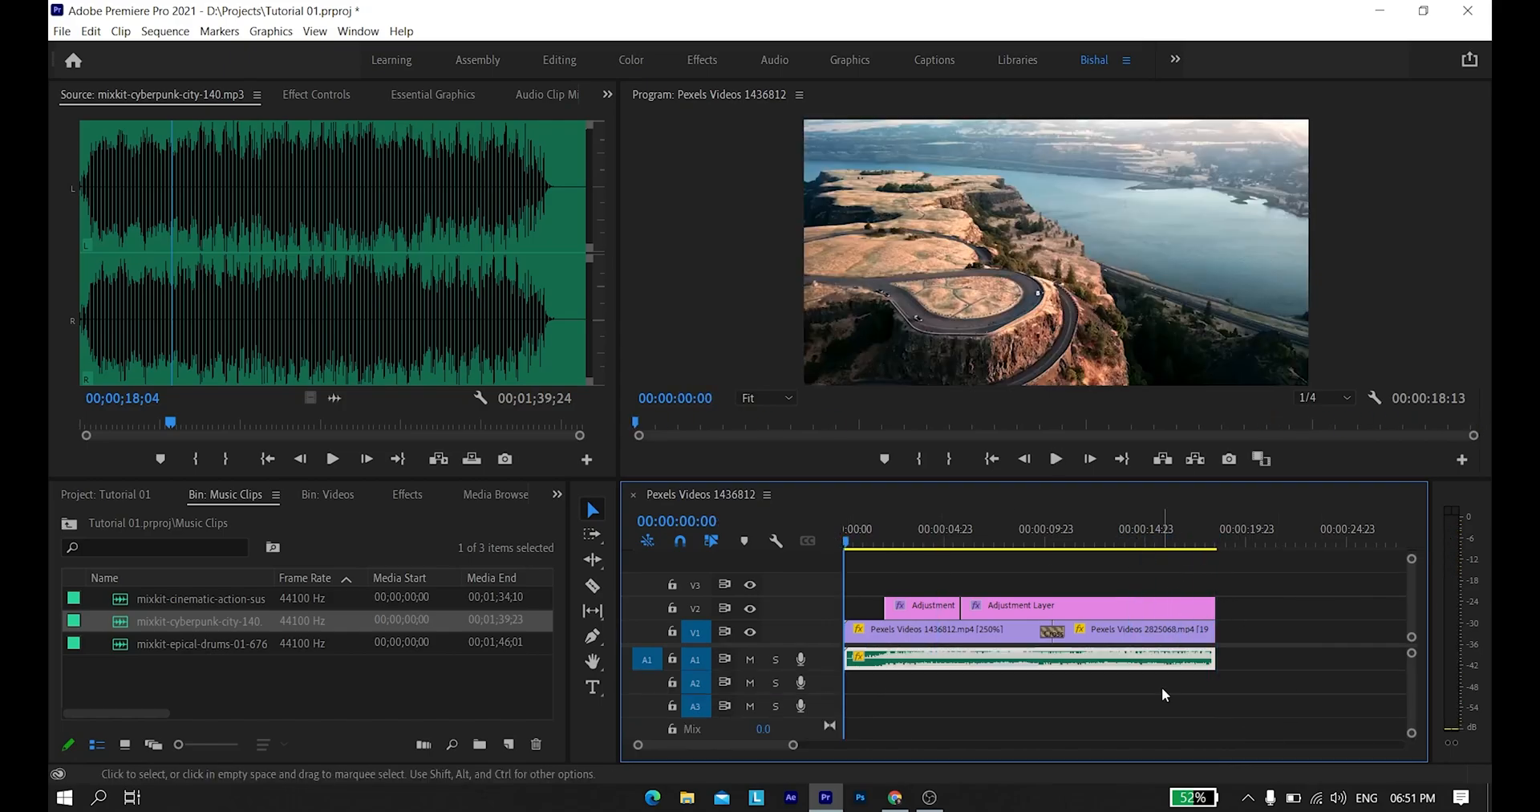
key("space")
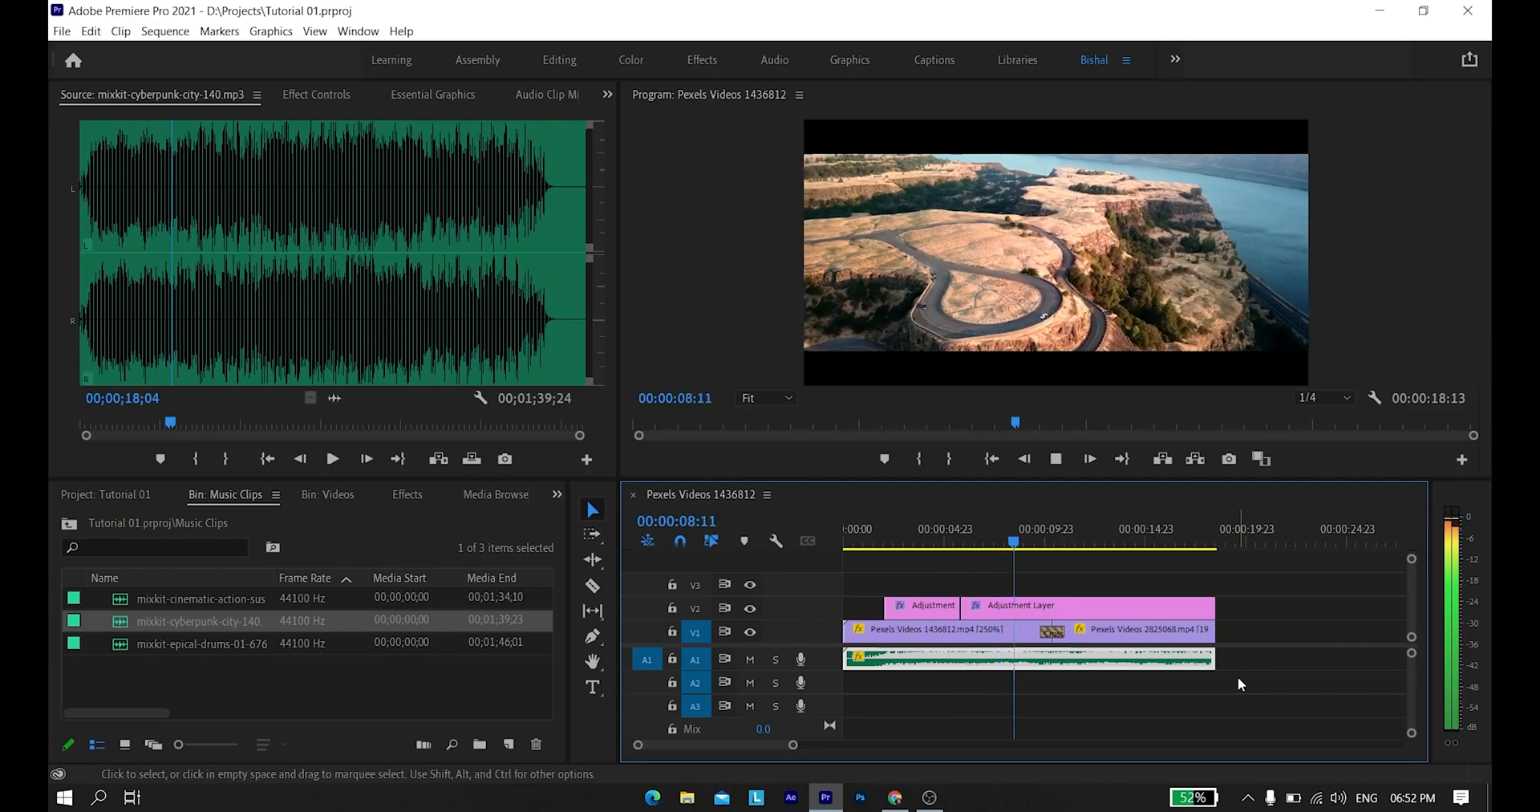
left_click_drag(930, 542, 826, 553)
left_click(401, 31)
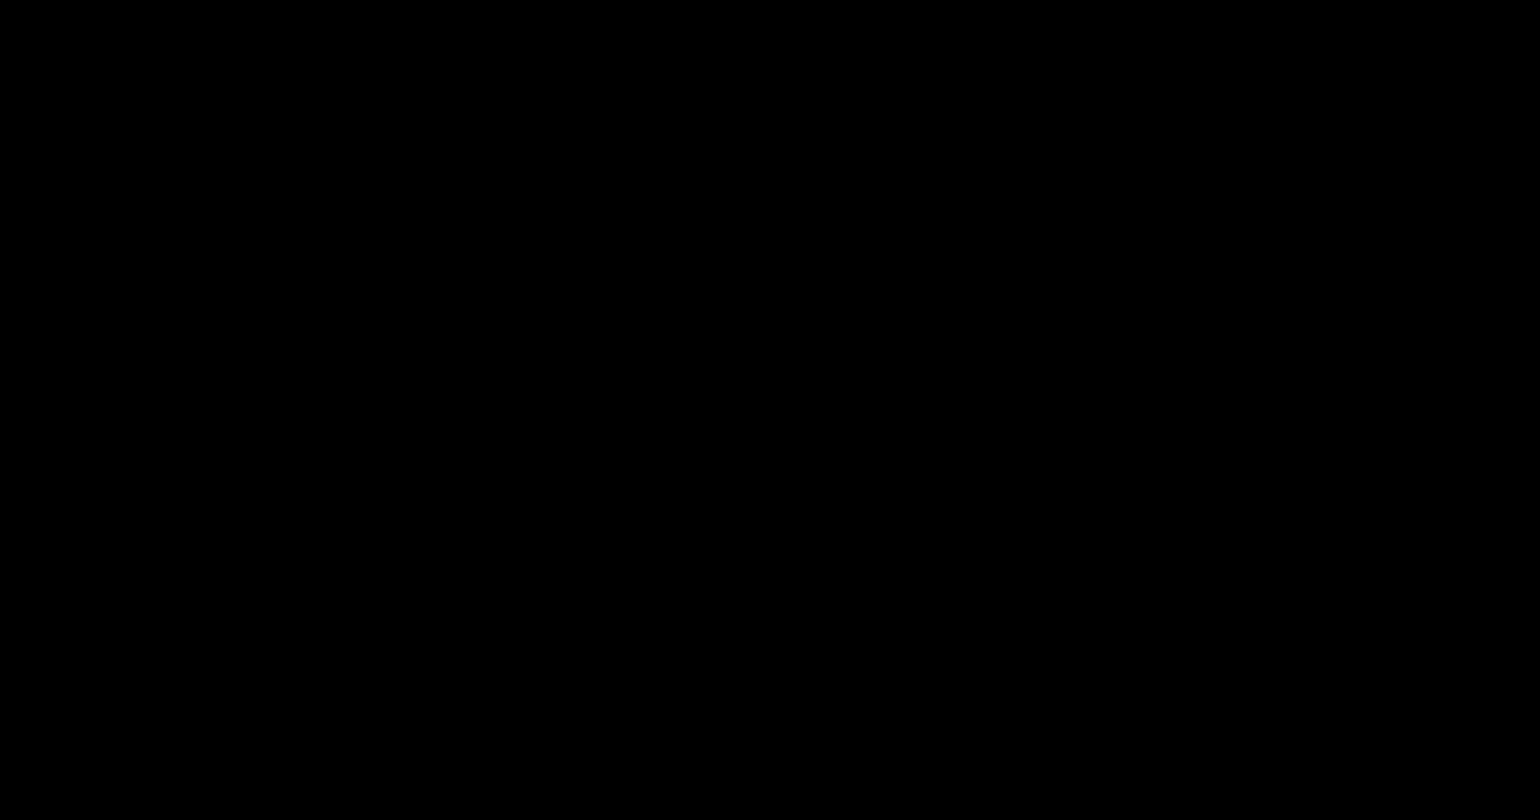